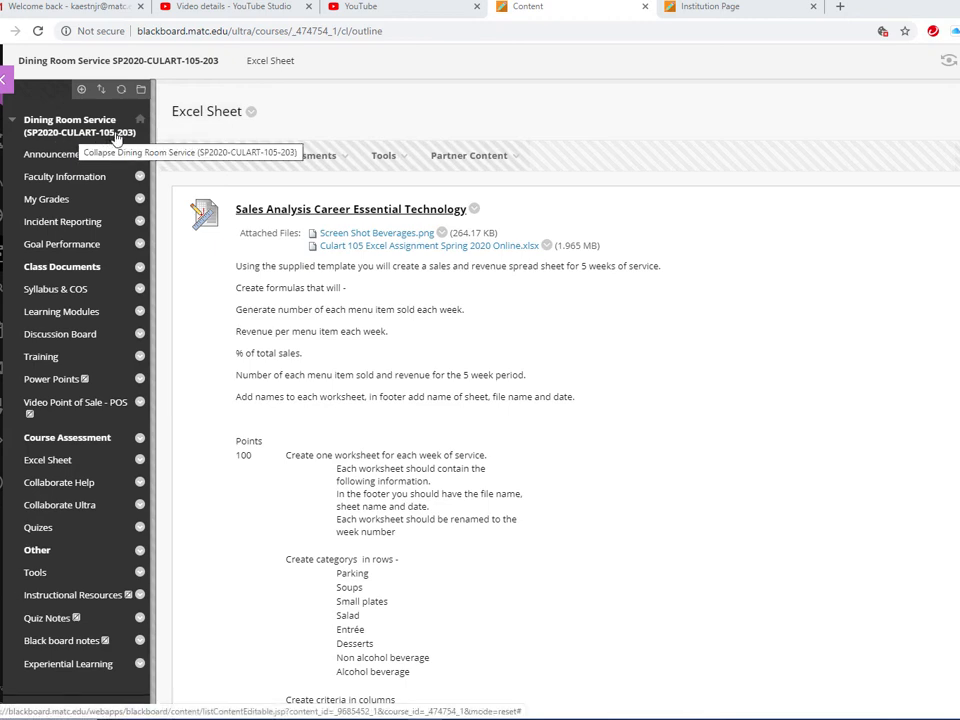
# Step: Download the Culart 105 Excel Assignment Spring 2020 Online workbook from the course's Excel Sheet page into the excel projects folder
pyautogui.click(47, 460)
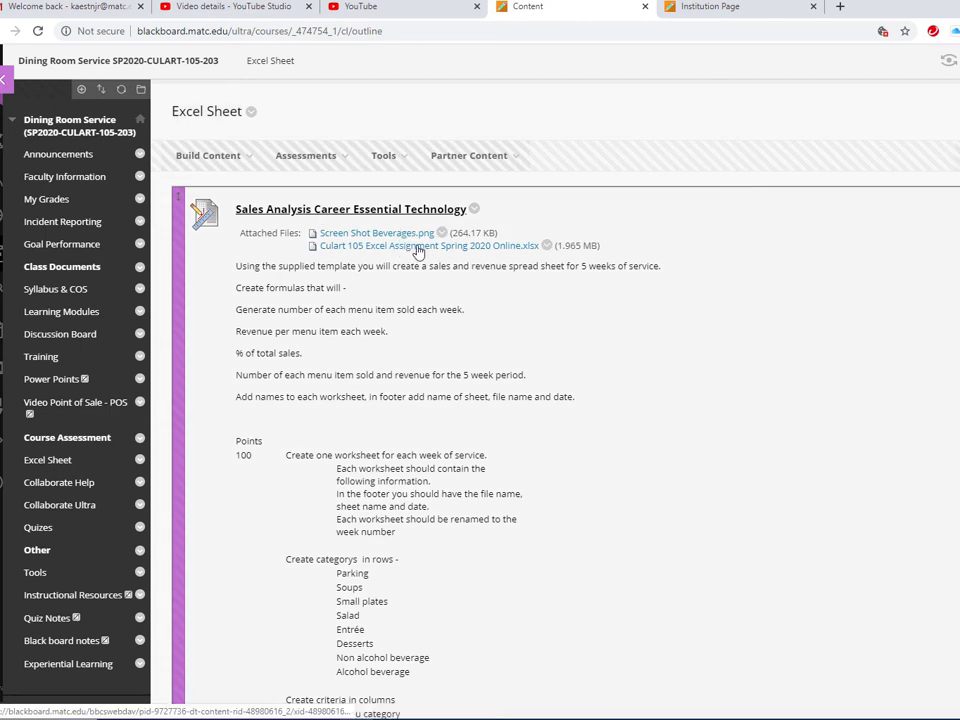
pyautogui.click(418, 251)
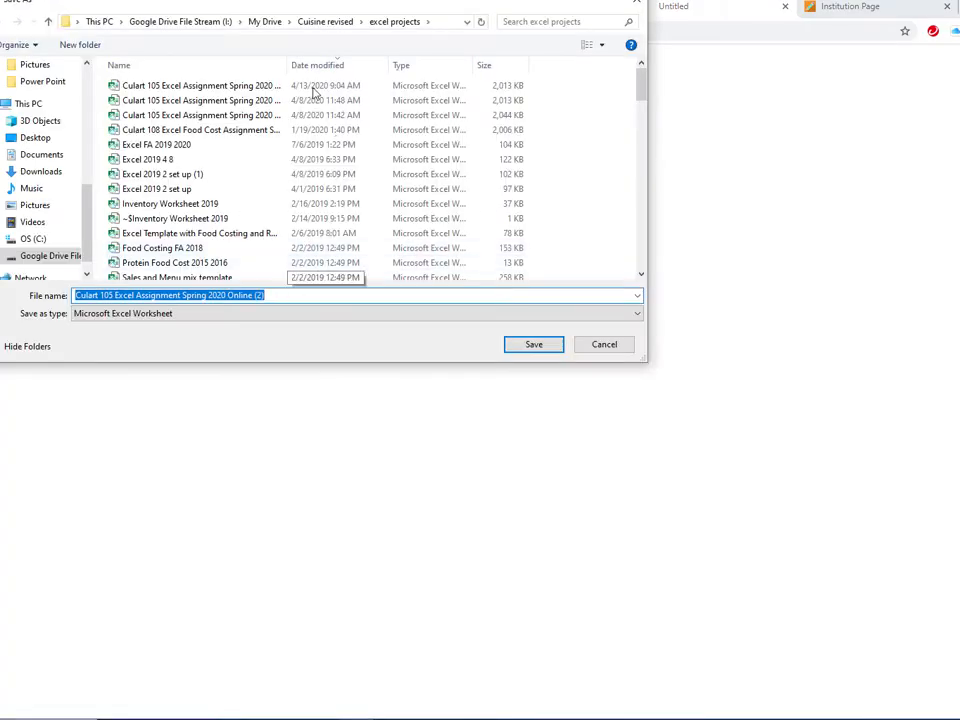
pyautogui.click(534, 345)
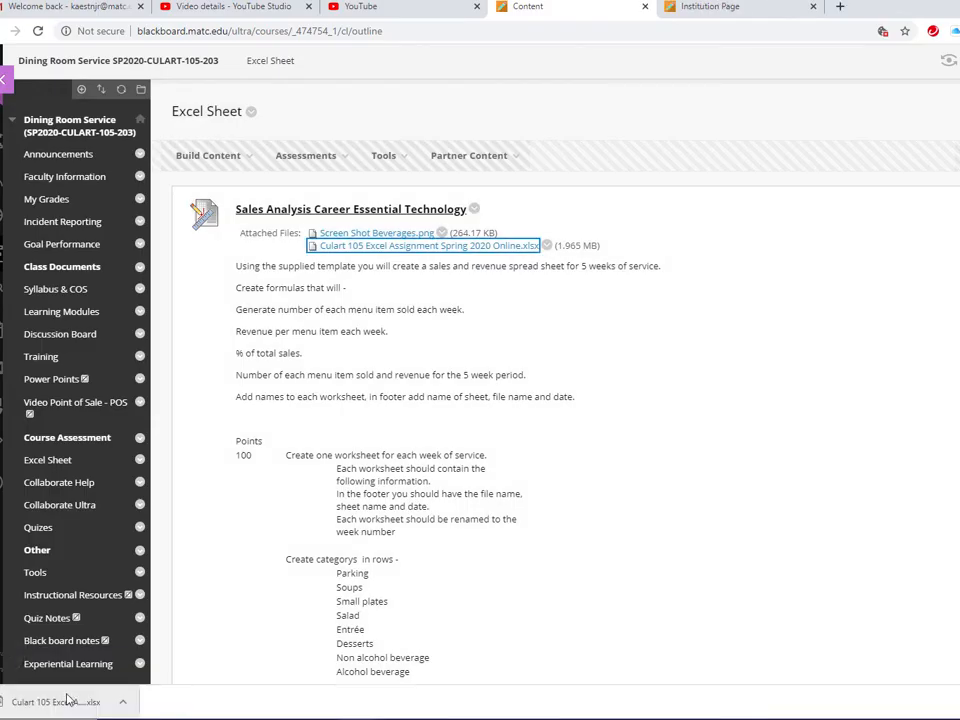
# Step: Open the downloaded assignment workbook in Excel and enlarge its window to fill the screen
pyautogui.click(54, 707)
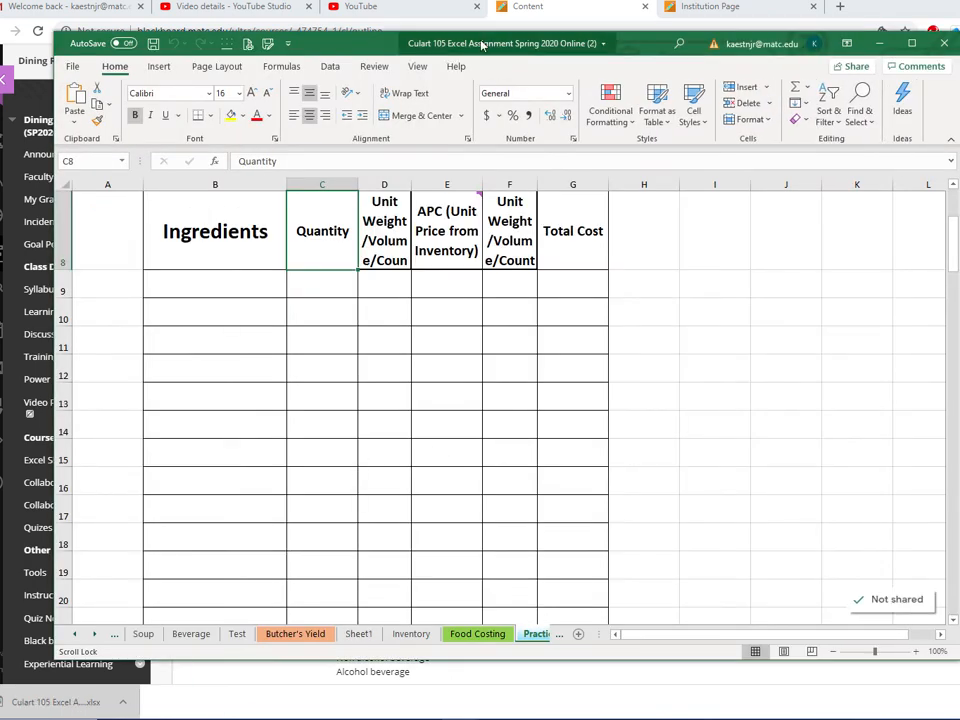
pyautogui.moveTo(55, 33); pyautogui.dragTo(2, 4)
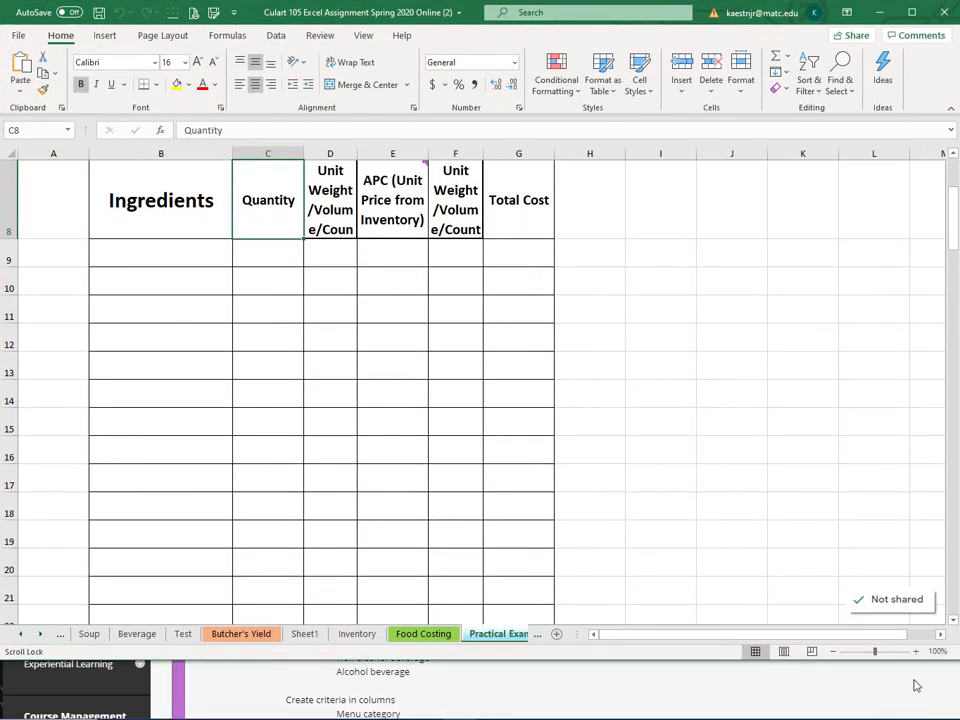
pyautogui.moveTo(955, 652); pyautogui.dragTo(957, 718)
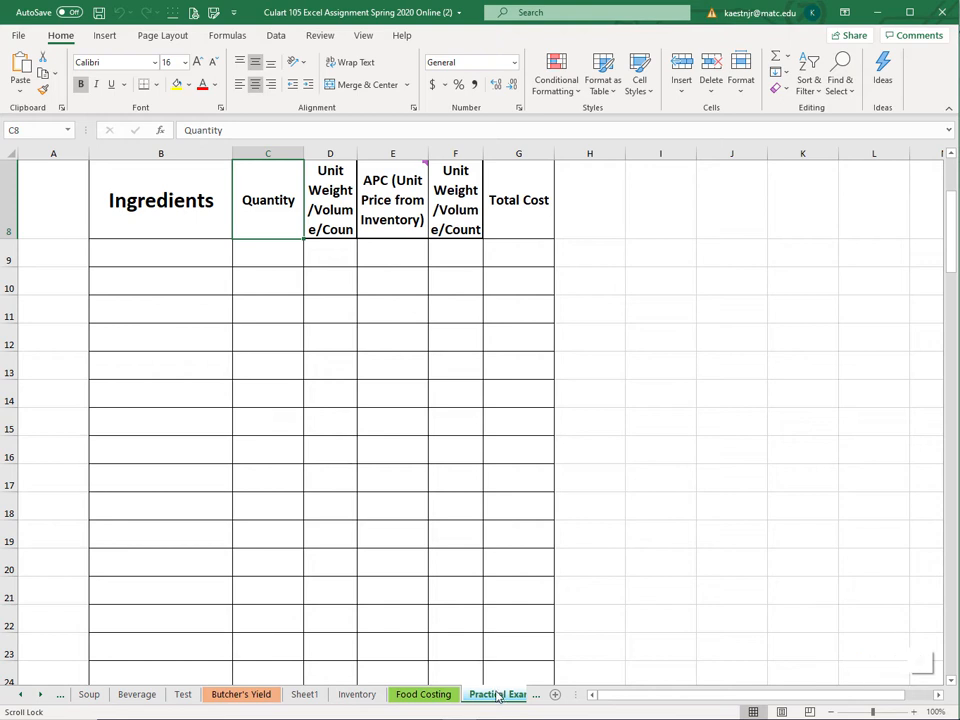
# Step: Look at the Beverage and Soup worksheets and return to the blank Test worksheet
pyautogui.click(183, 694)
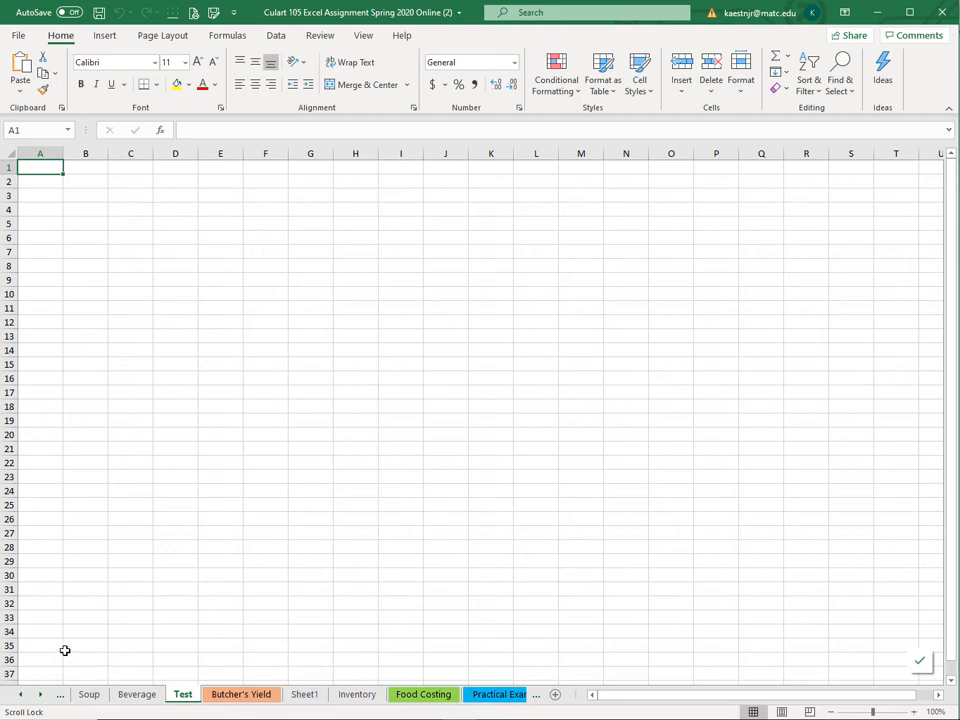
pyautogui.click(138, 697)
pyautogui.click(90, 696)
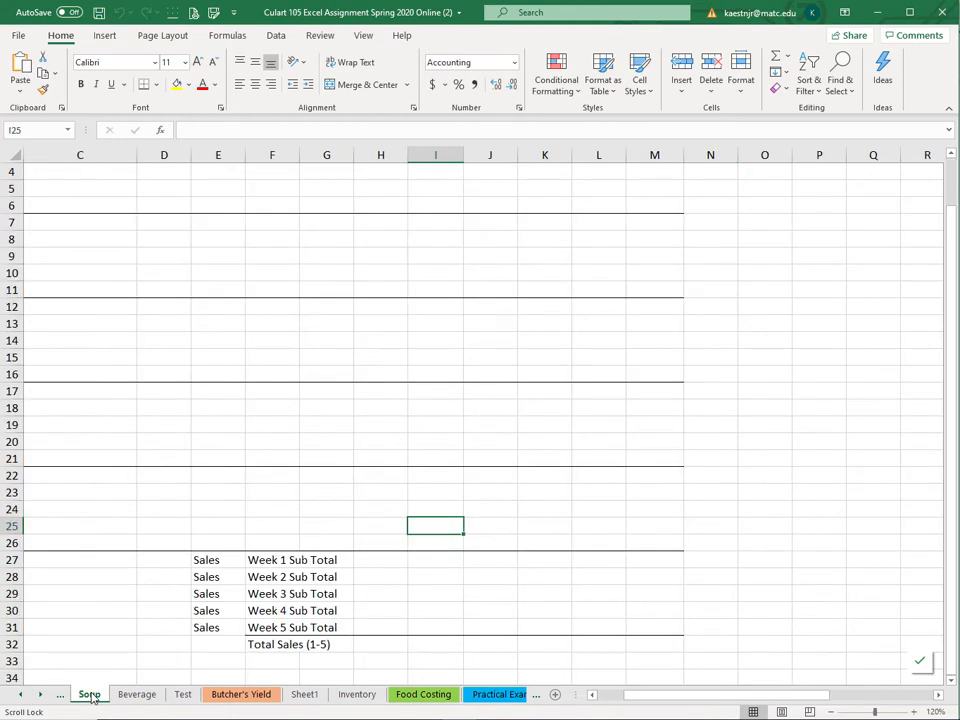
pyautogui.click(184, 697)
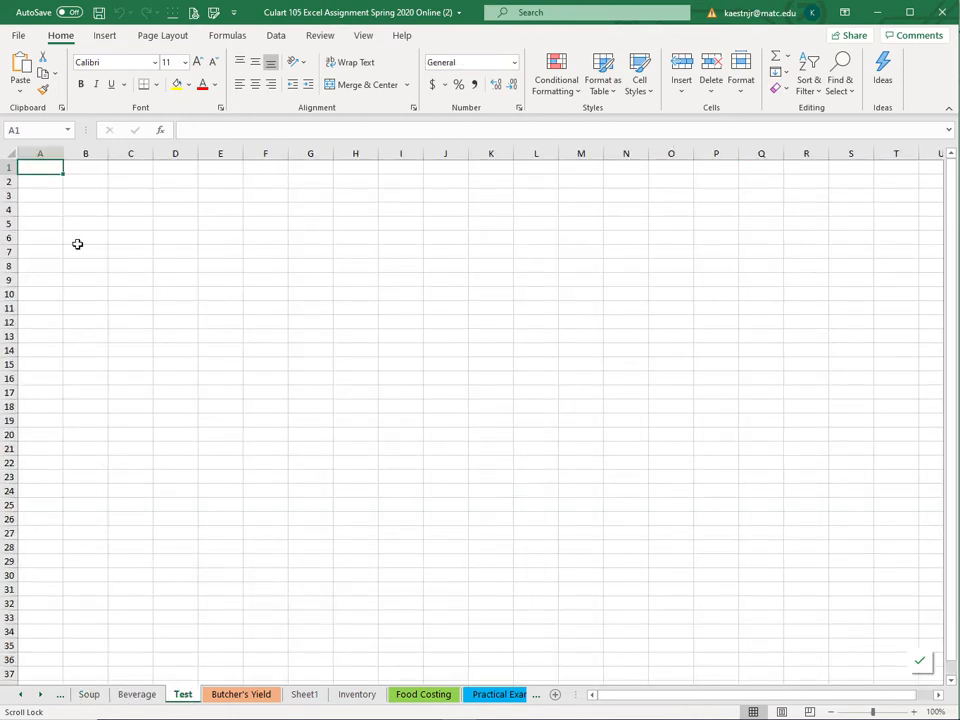
pyautogui.click(40, 153)
pyautogui.click(228, 36)
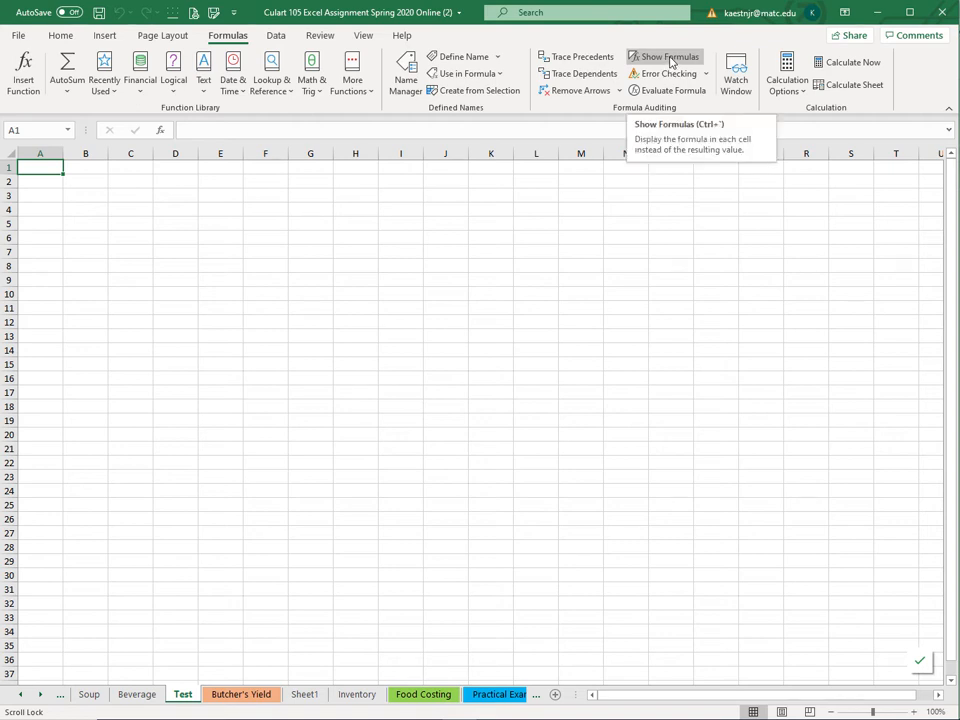
pyautogui.click(60, 37)
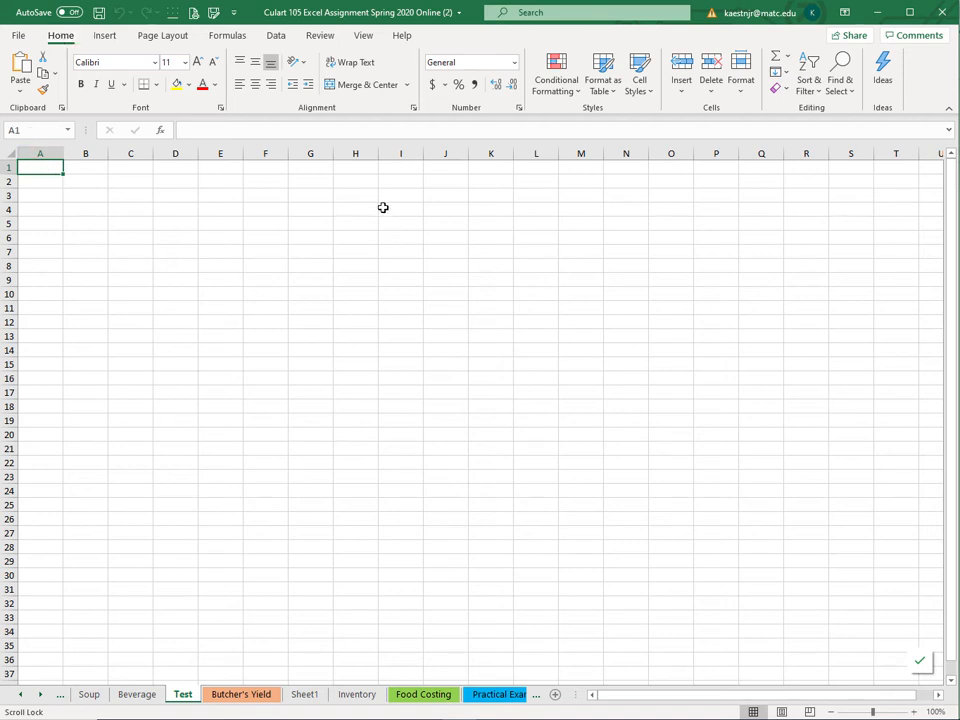
pyautogui.click(447, 221)
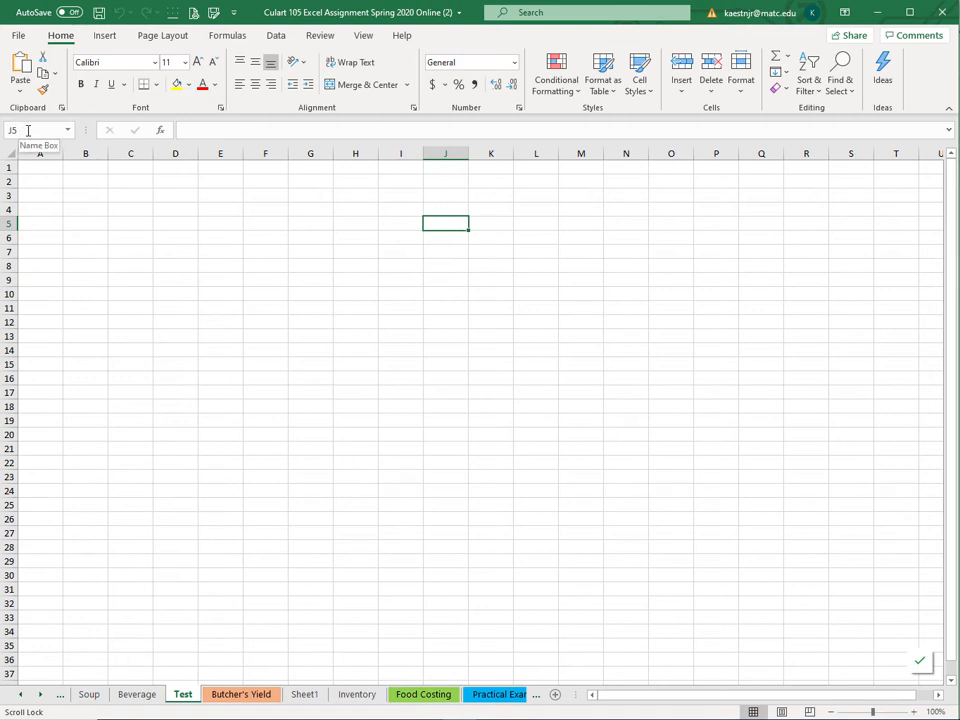
pyautogui.click(326, 461)
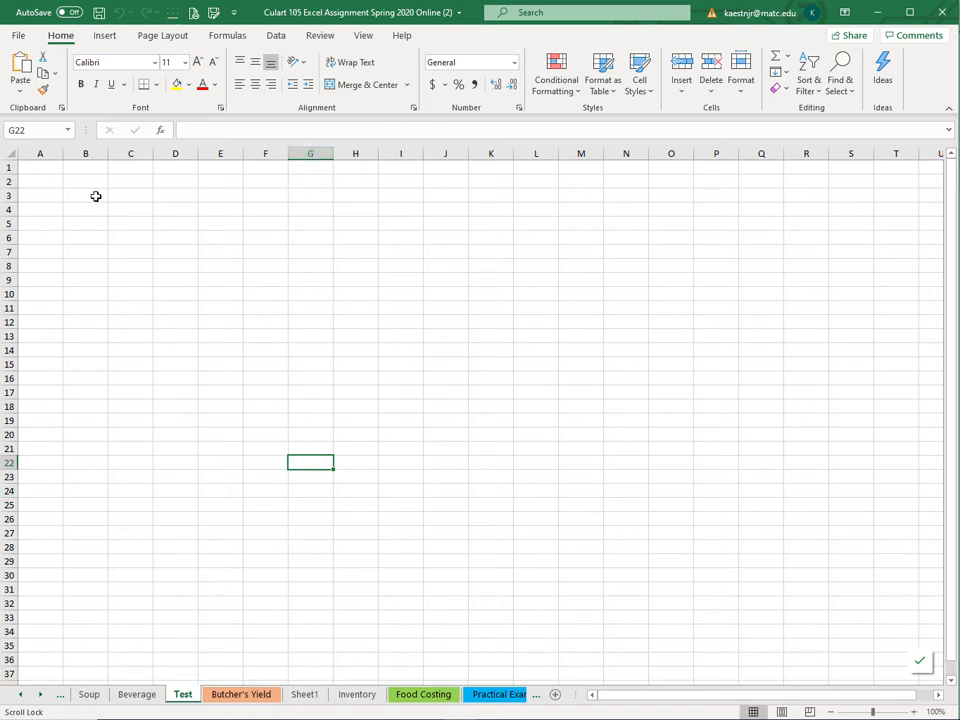
# Step: Enter the formula =a1*b2 in cell C3 of the Test worksheet
pyautogui.click(131, 198)
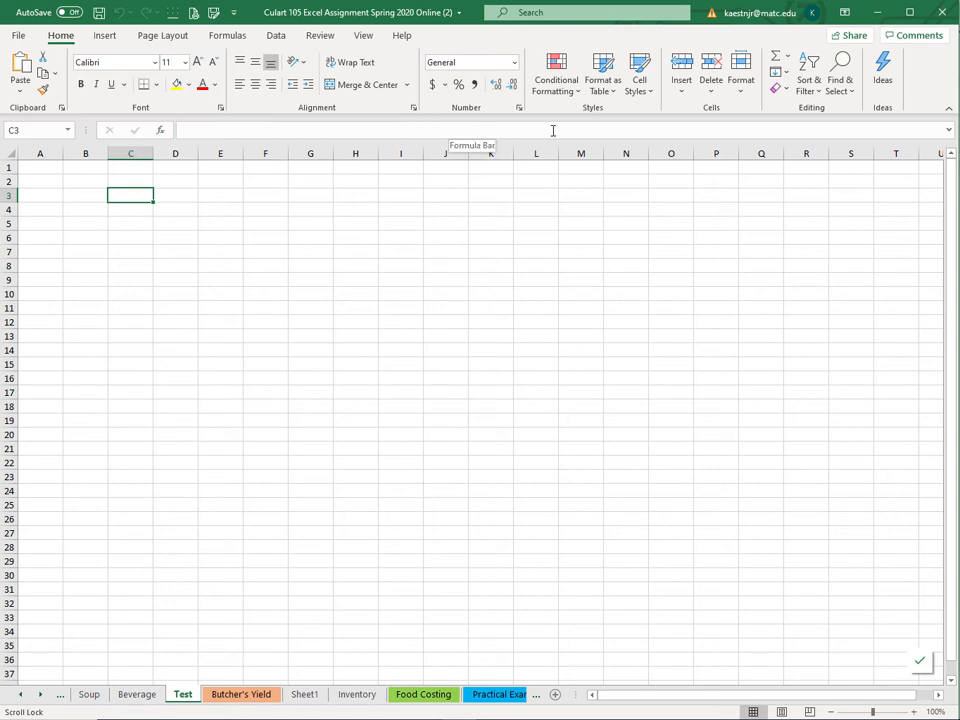
pyautogui.click(201, 129)
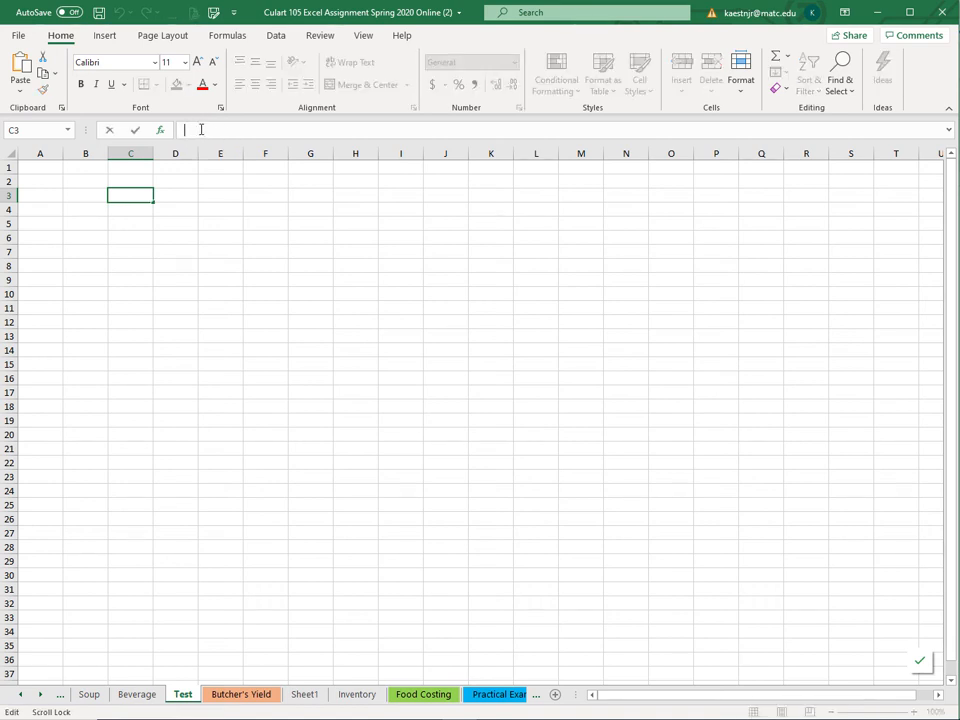
pyautogui.write('=')
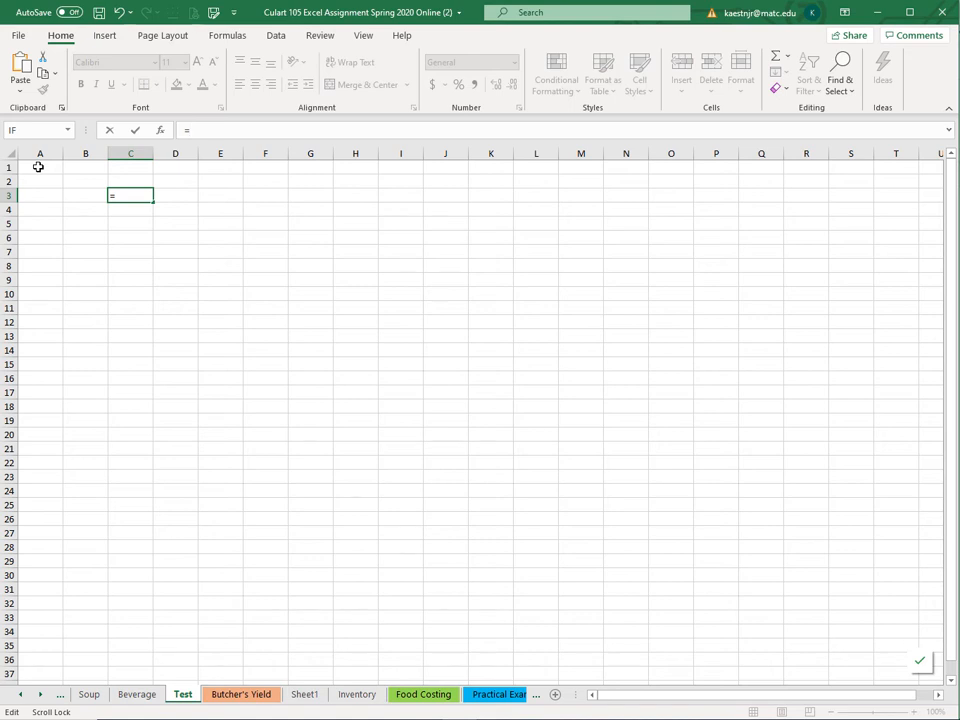
pyautogui.write('a1')
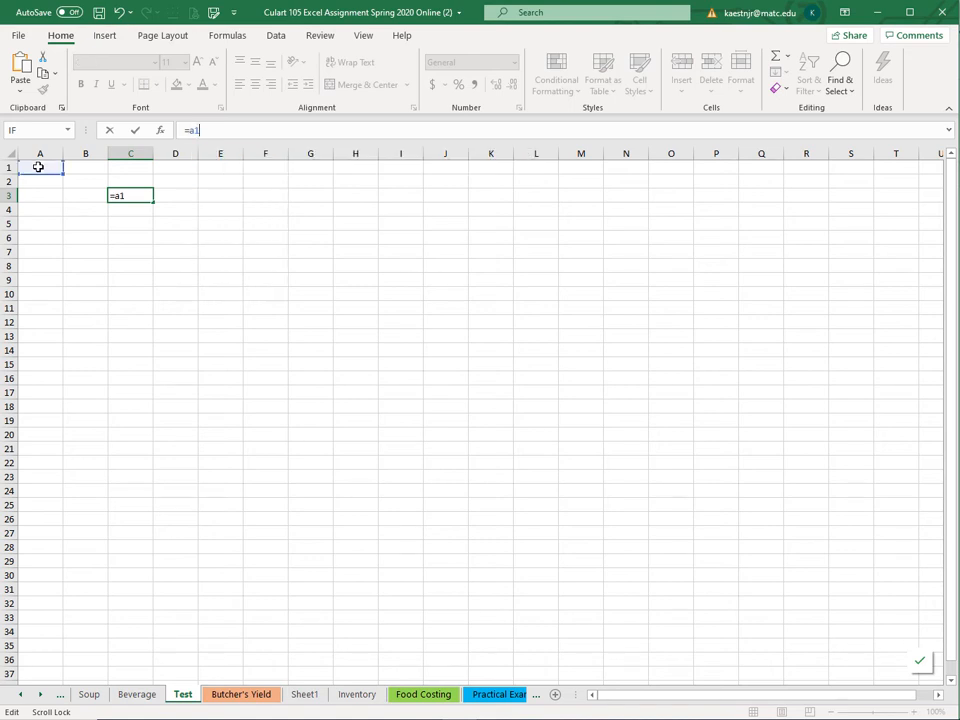
pyautogui.write('*b')
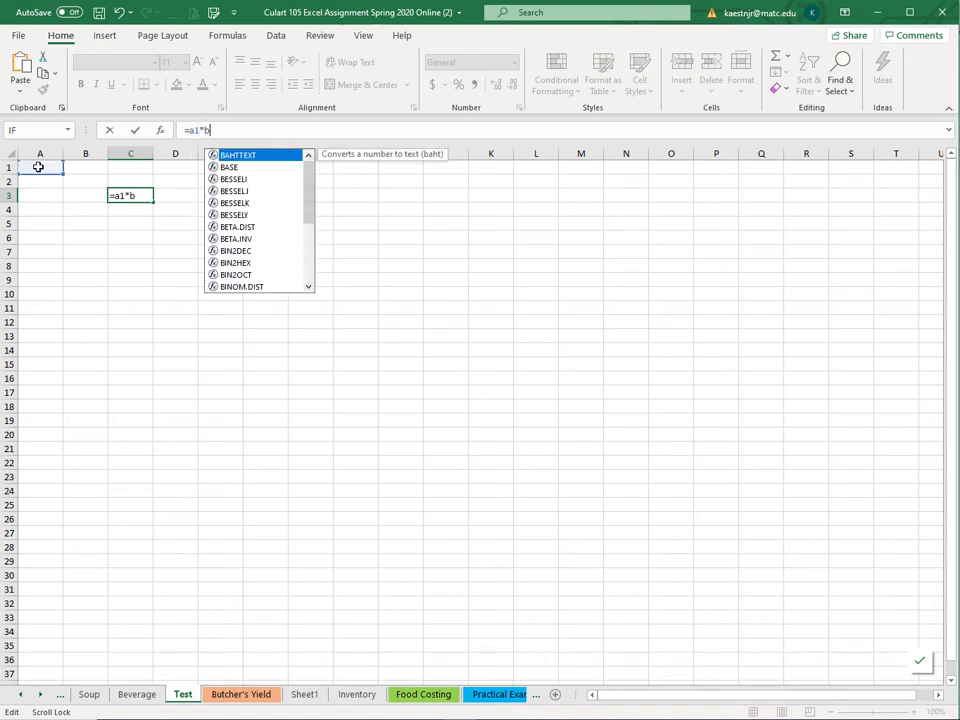
pyautogui.write('2')
pyautogui.press('Return')
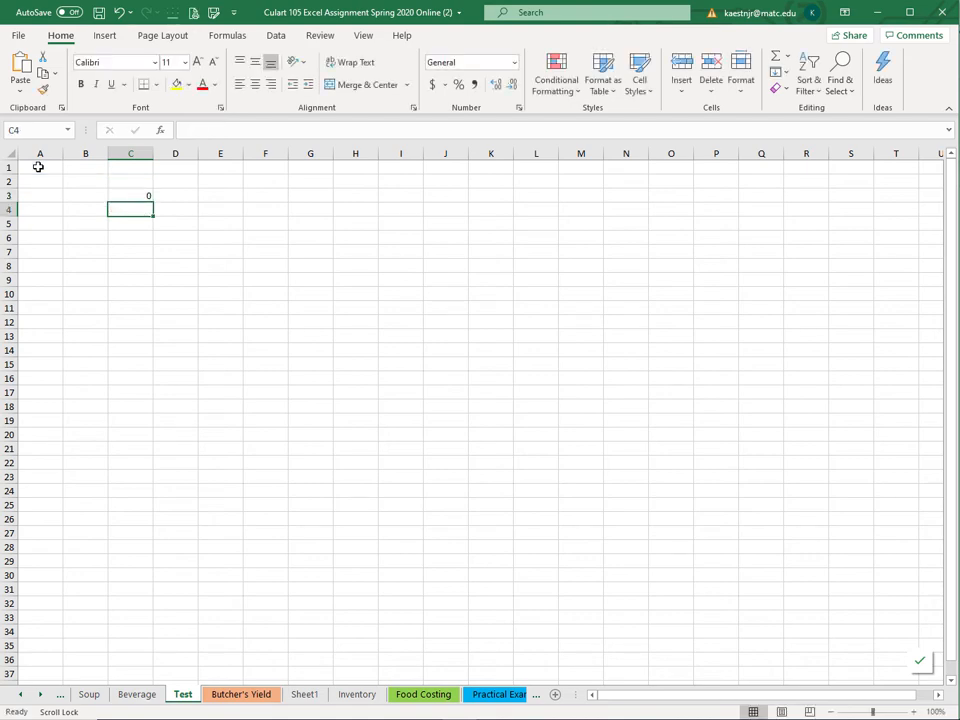
# Step: Enter the value 2 in both cells A1 and B2
pyautogui.click(45, 168)
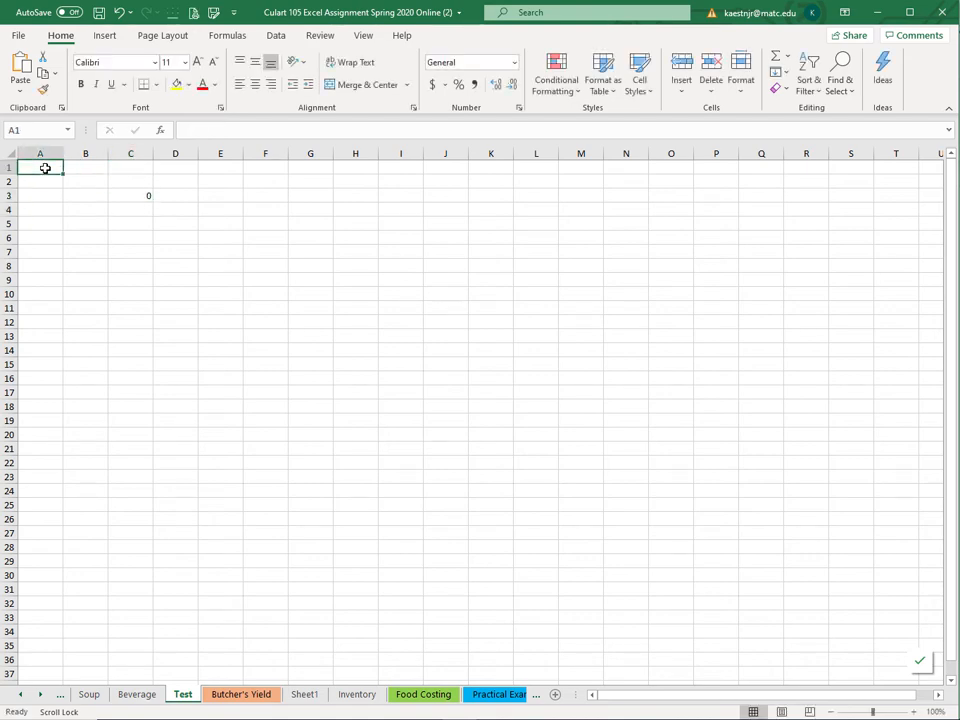
pyautogui.write('2')
pyautogui.click(83, 178)
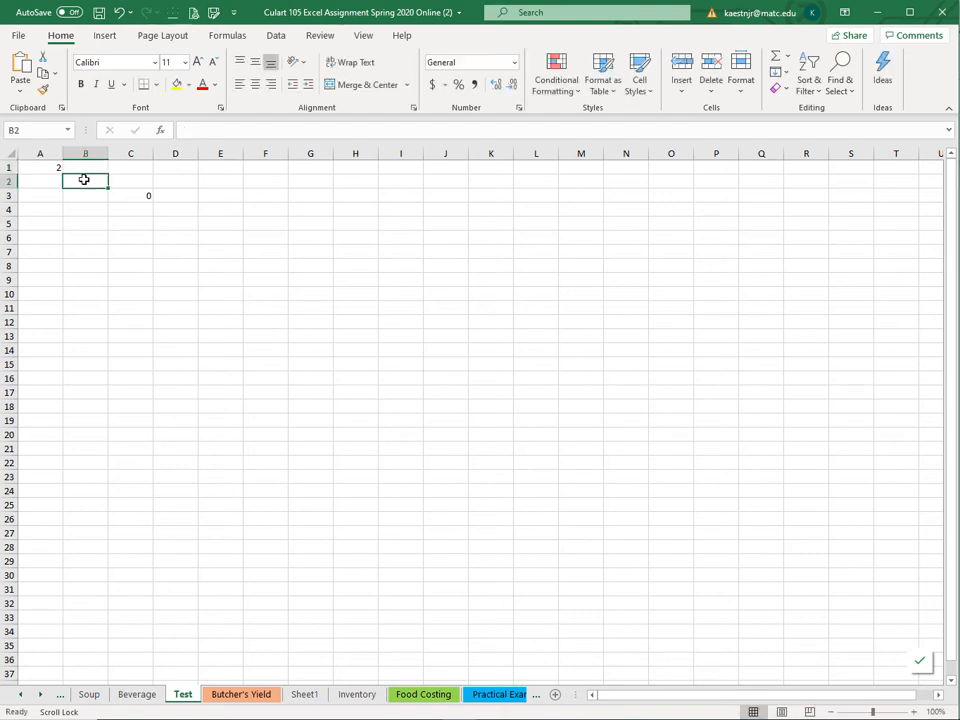
pyautogui.write('2')
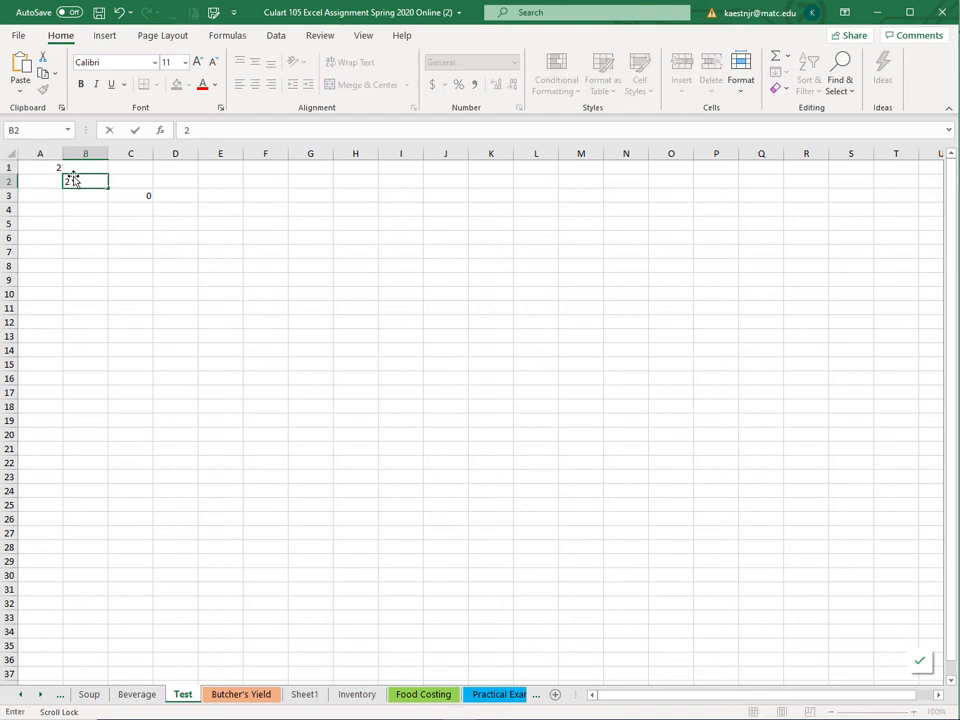
pyautogui.press('Return')
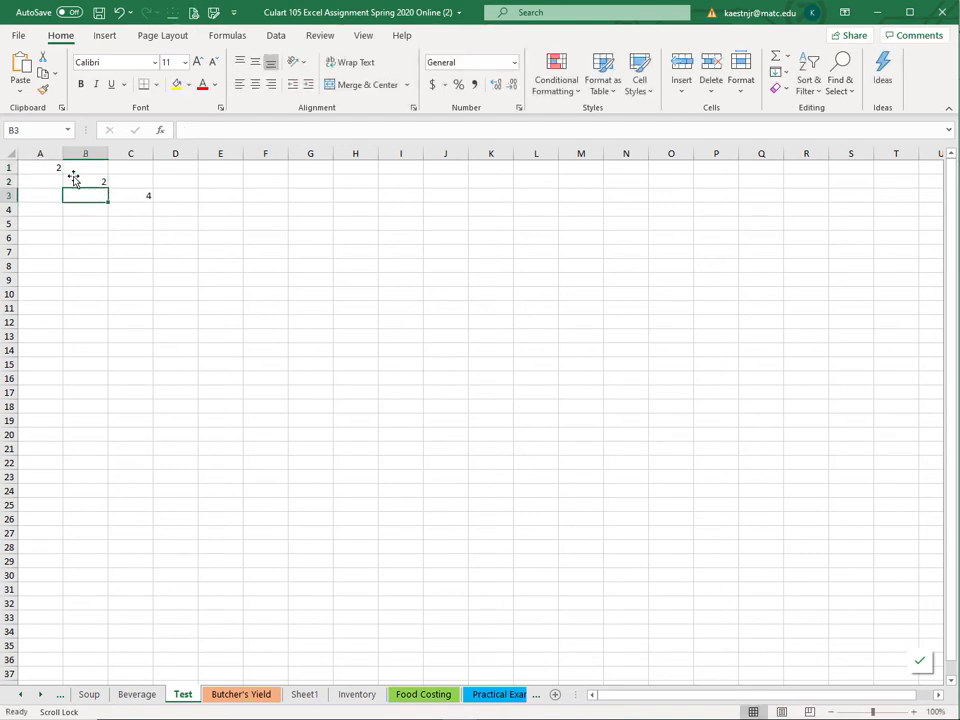
# Step: Enter the formula =A1*B2 in cell C4, picking A1 and B2 as cell references from the sheet
pyautogui.click(138, 208)
pyautogui.write('=')
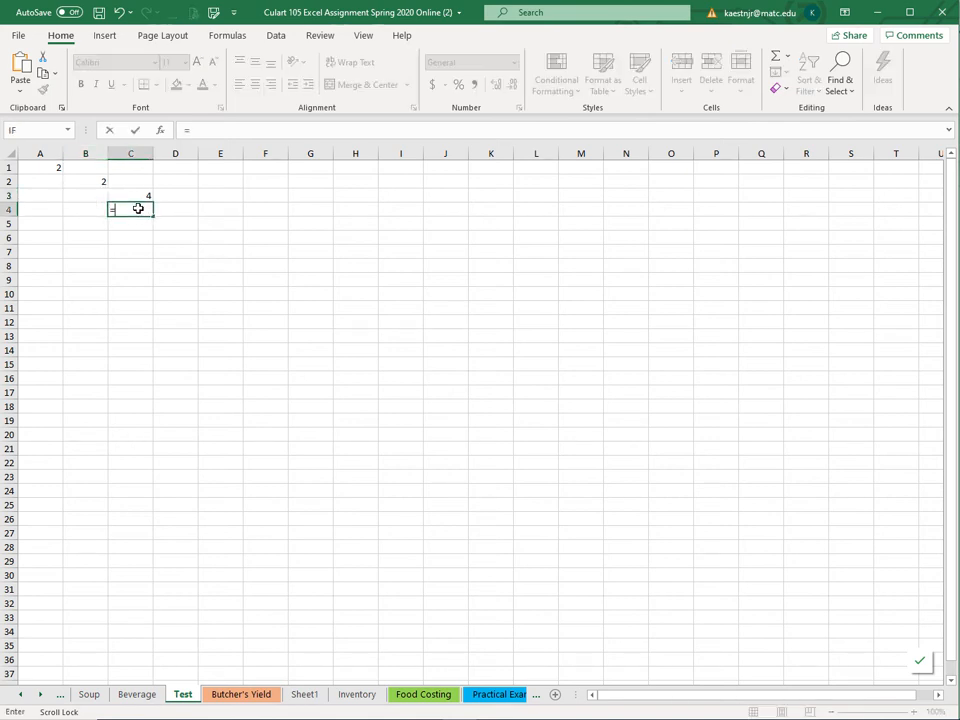
pyautogui.click(34, 166)
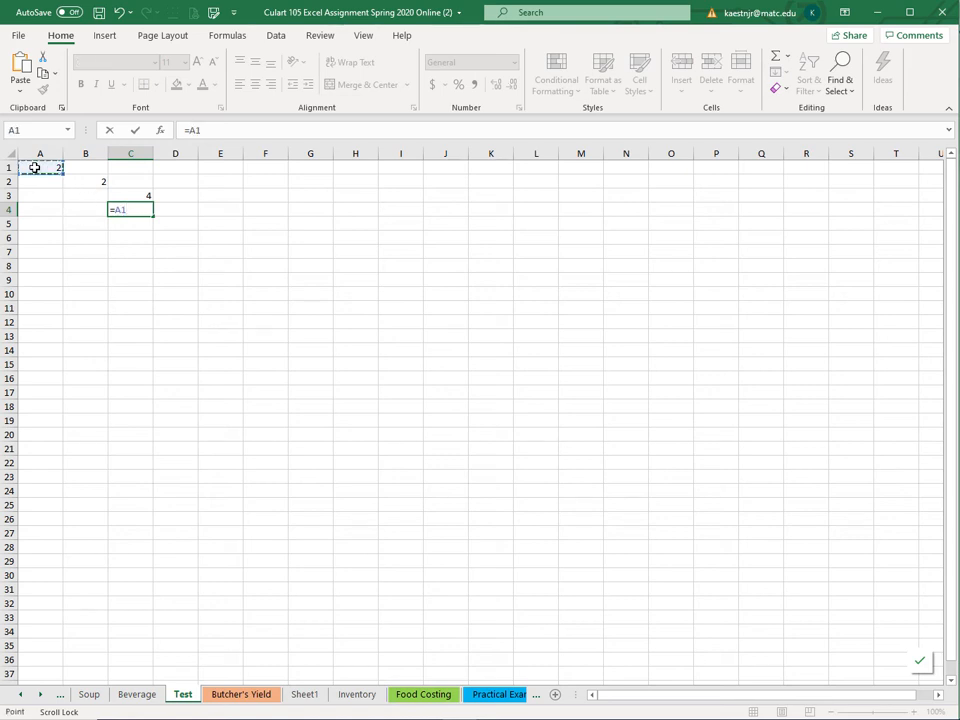
pyautogui.write('*')
pyautogui.click(86, 181)
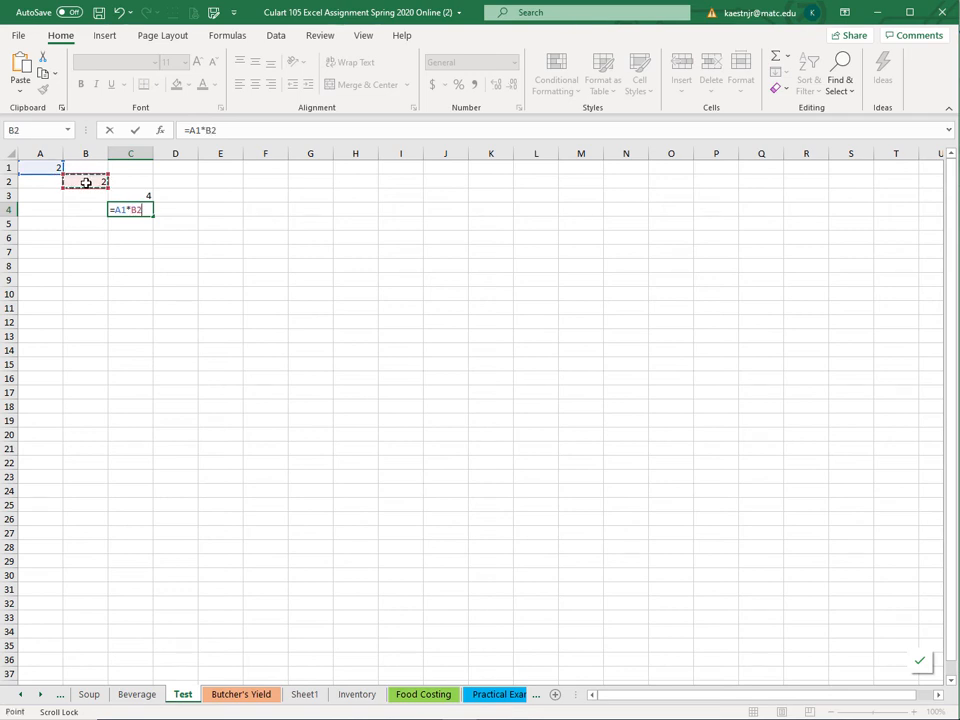
pyautogui.press('Return')
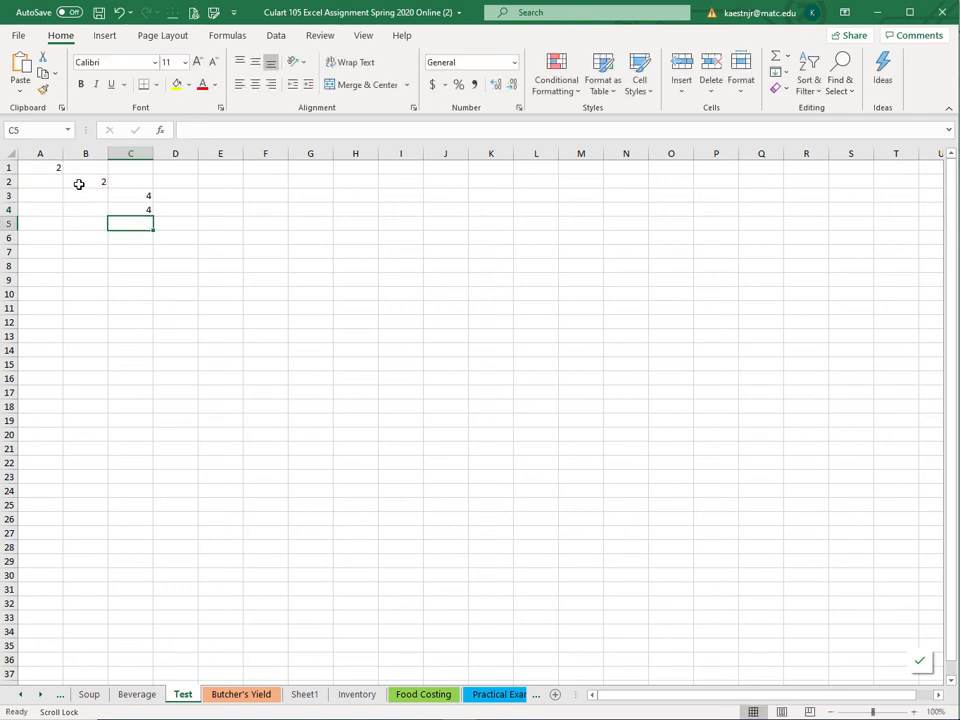
# Step: Change cell B2 to 3 and check the formulas in C3 and C4
pyautogui.click(89, 179)
pyautogui.write('3')
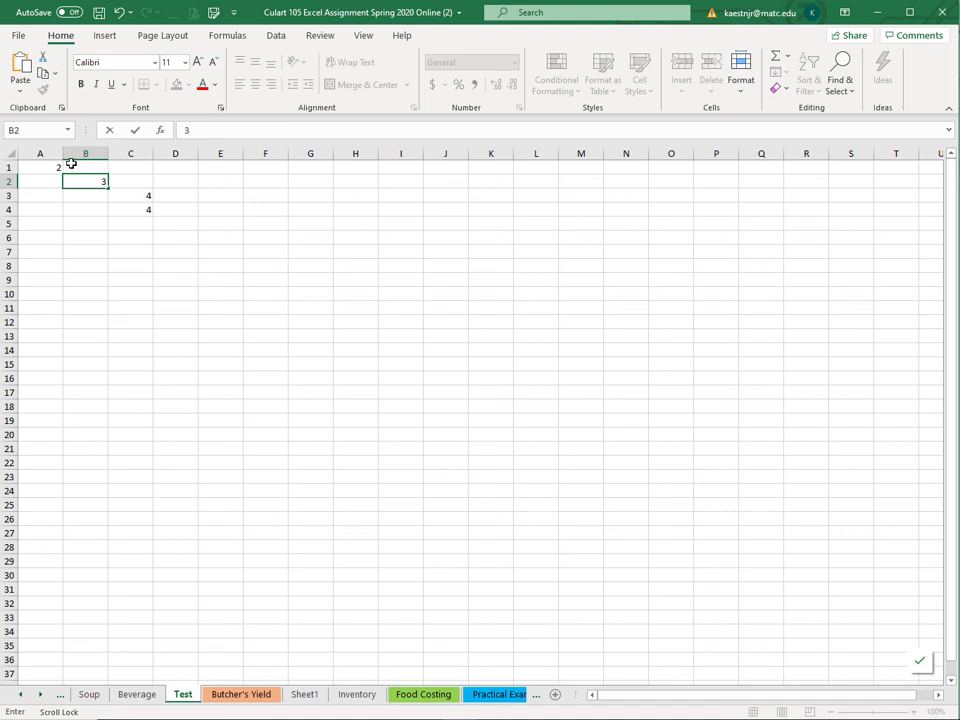
pyautogui.press('Return')
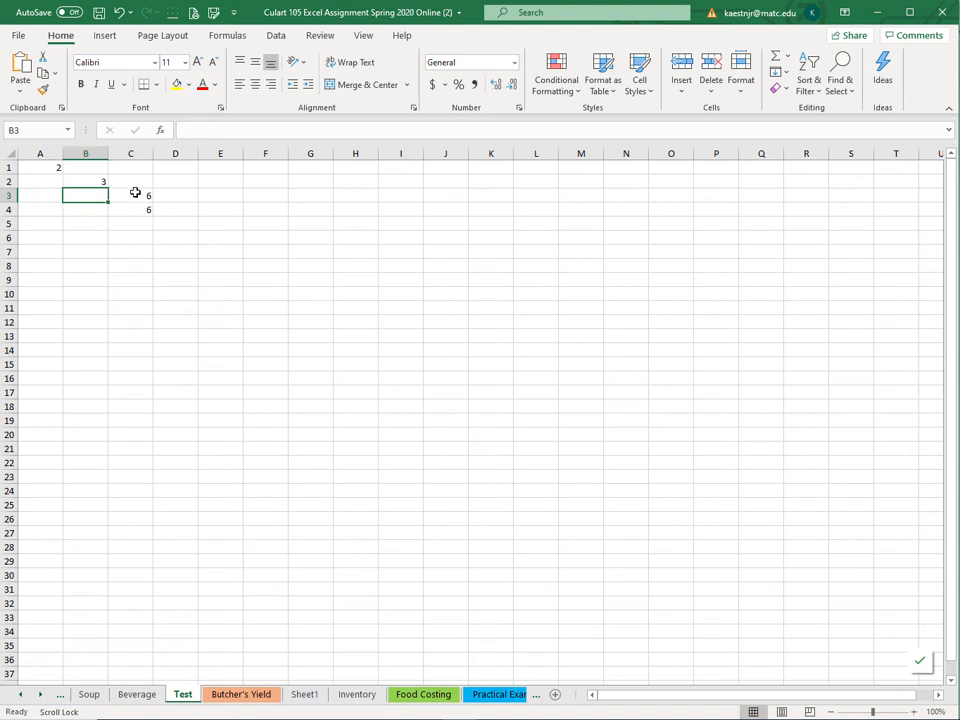
pyautogui.click(135, 192)
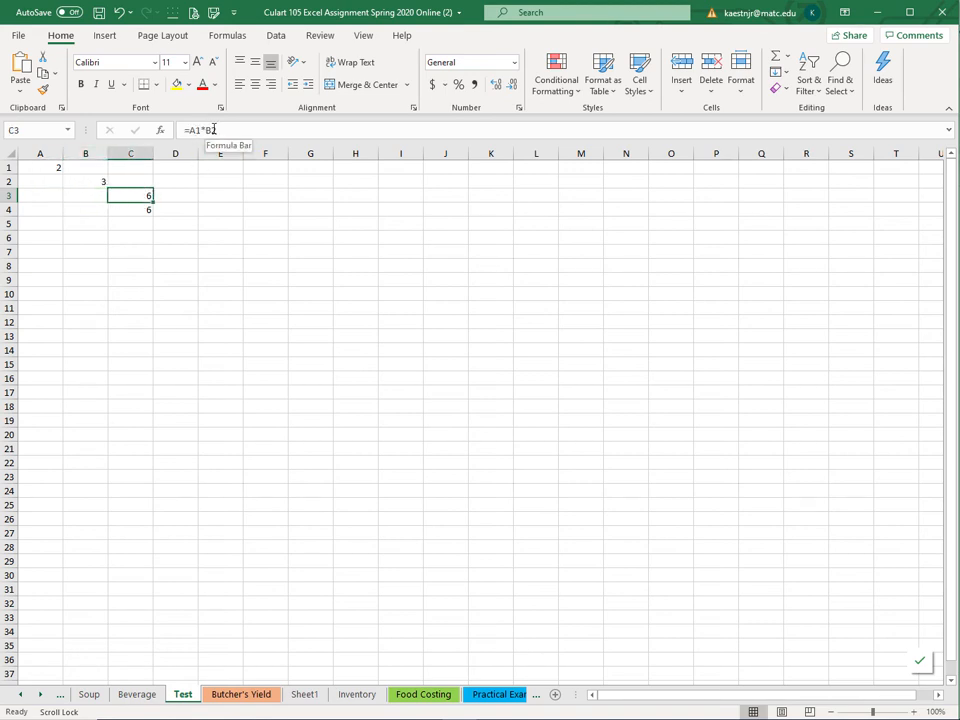
pyautogui.click(128, 208)
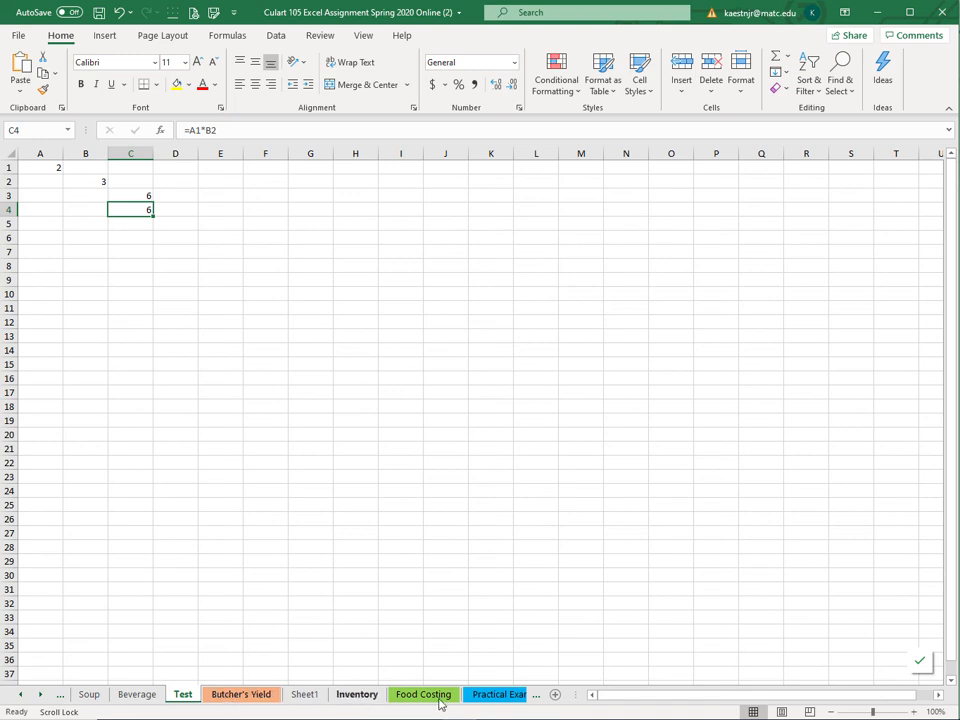
# Step: Browse the workbook's worksheet names from Kitchen Guidelines through the Open Lab sheet
pyautogui.click(23, 695)
pyautogui.click(23, 695)
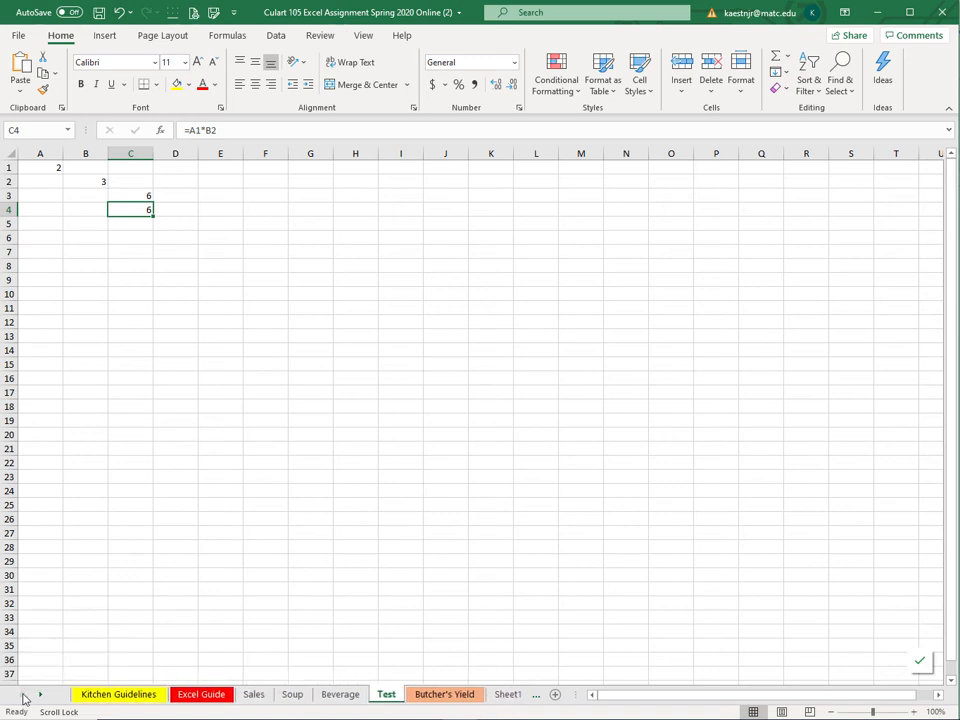
pyautogui.click(41, 695)
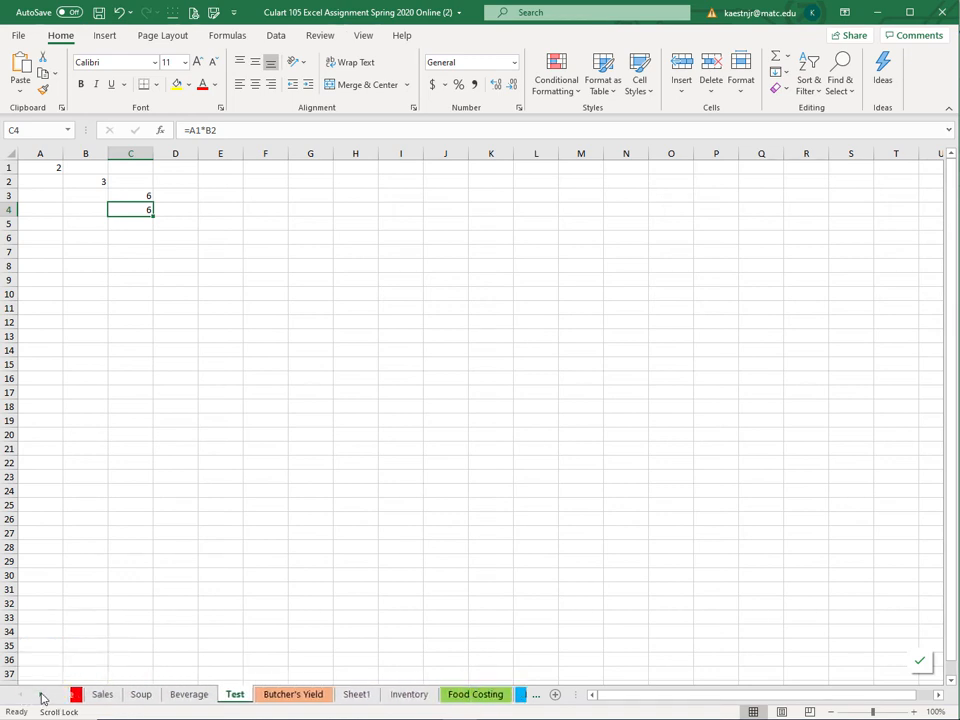
pyautogui.click(41, 695)
pyautogui.click(41, 695)
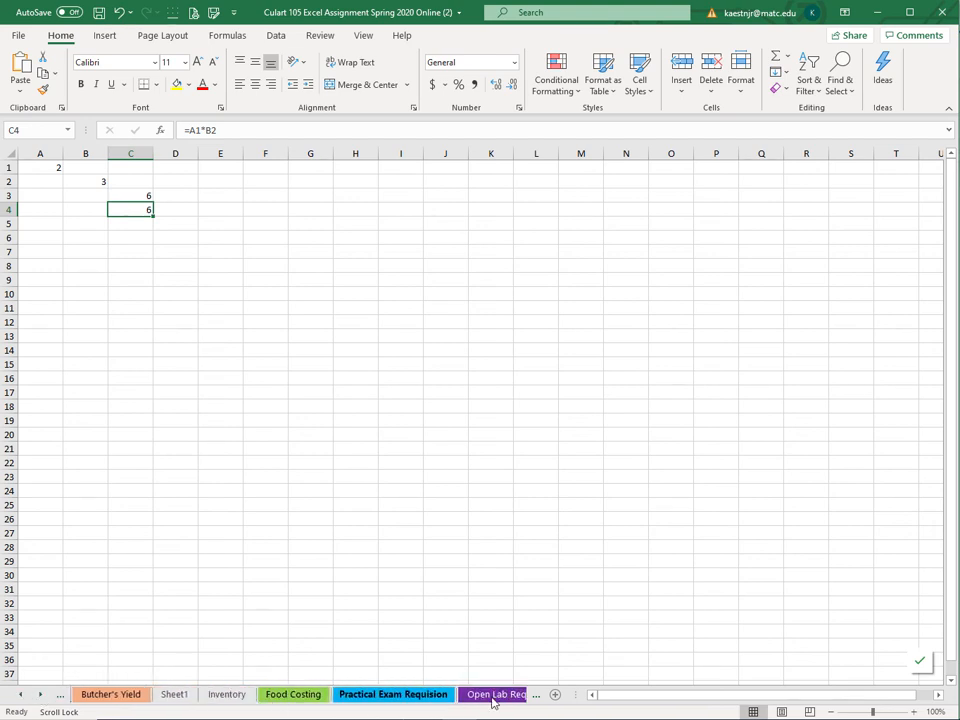
pyautogui.click(20, 695)
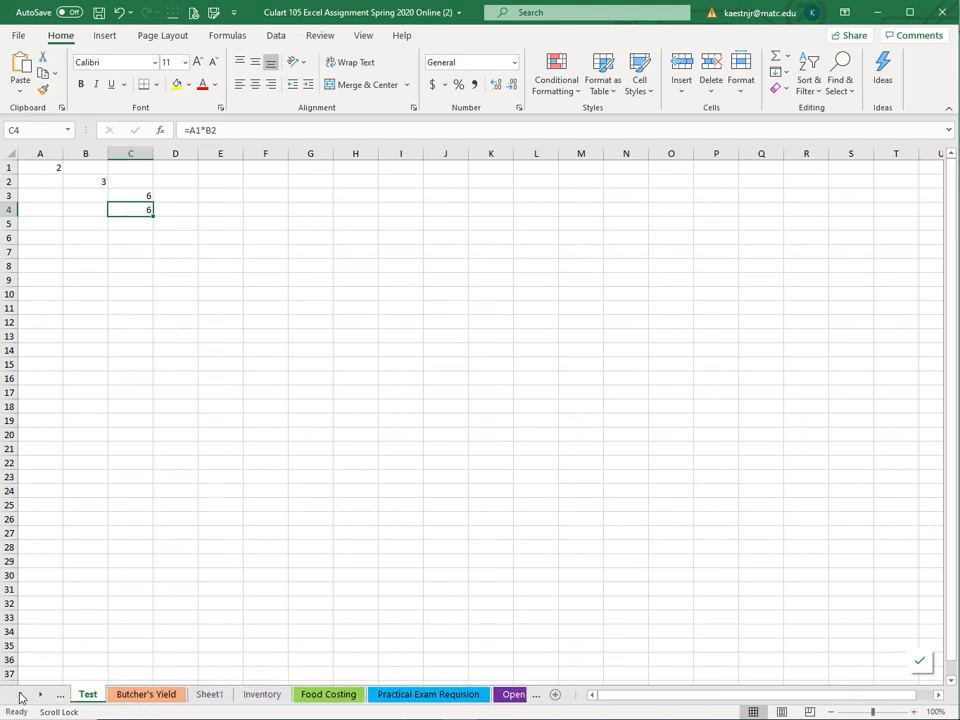
# Step: Open the Excel Guide worksheet and read its sections on duplicating and renaming sheets, AutoSum and multiplication
pyautogui.click(20, 695)
pyautogui.click(20, 695)
pyautogui.click(20, 695)
pyautogui.click(20, 695)
pyautogui.click(20, 695)
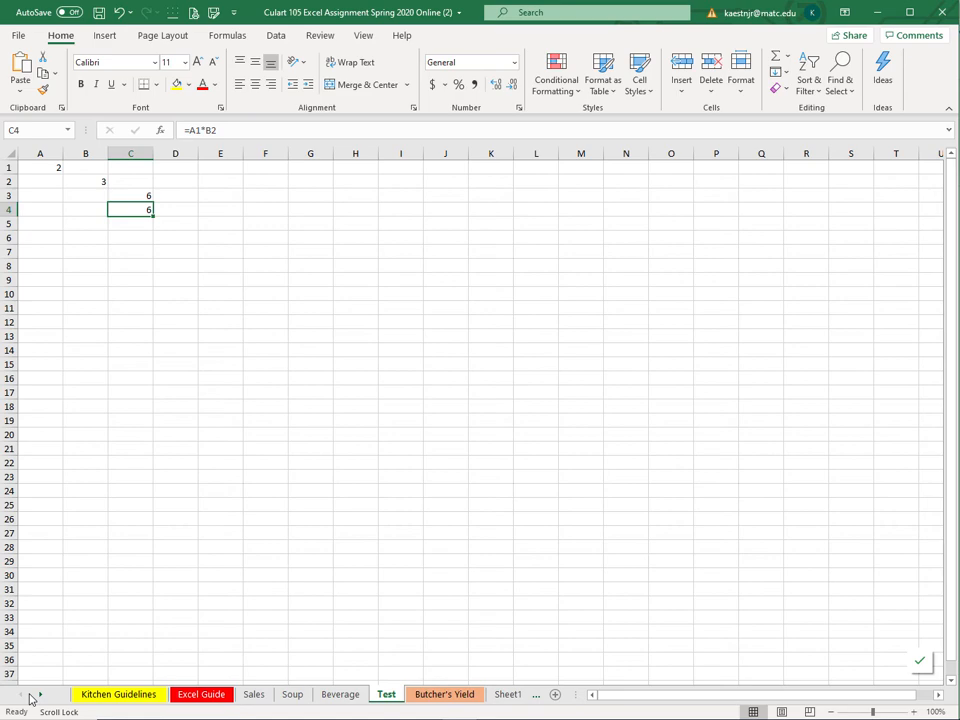
pyautogui.click(199, 695)
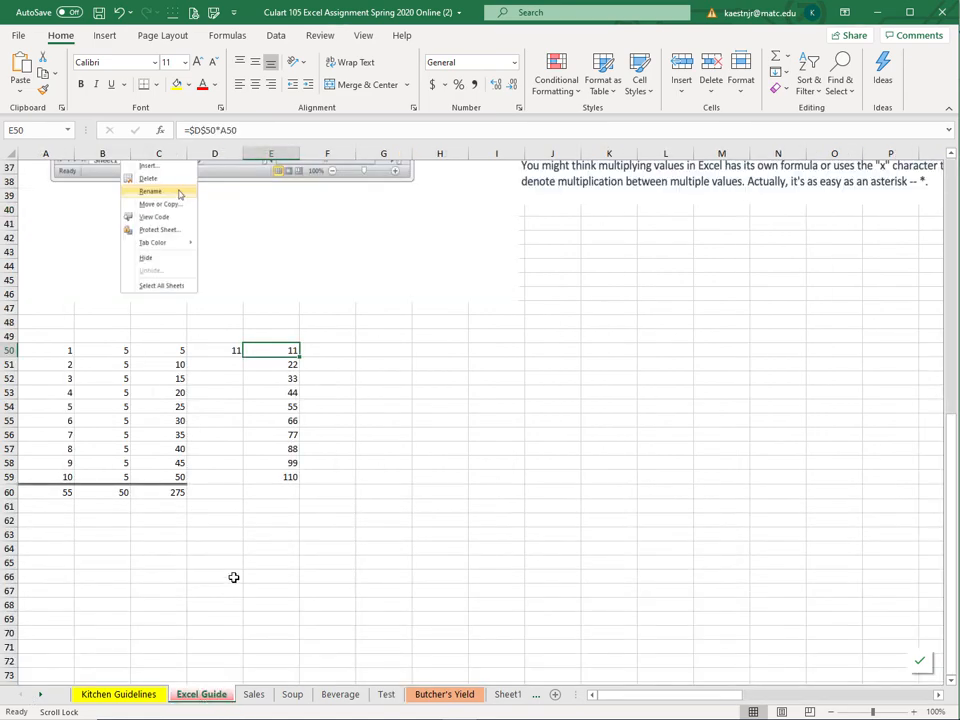
pyautogui.scroll(12, 390, 460)
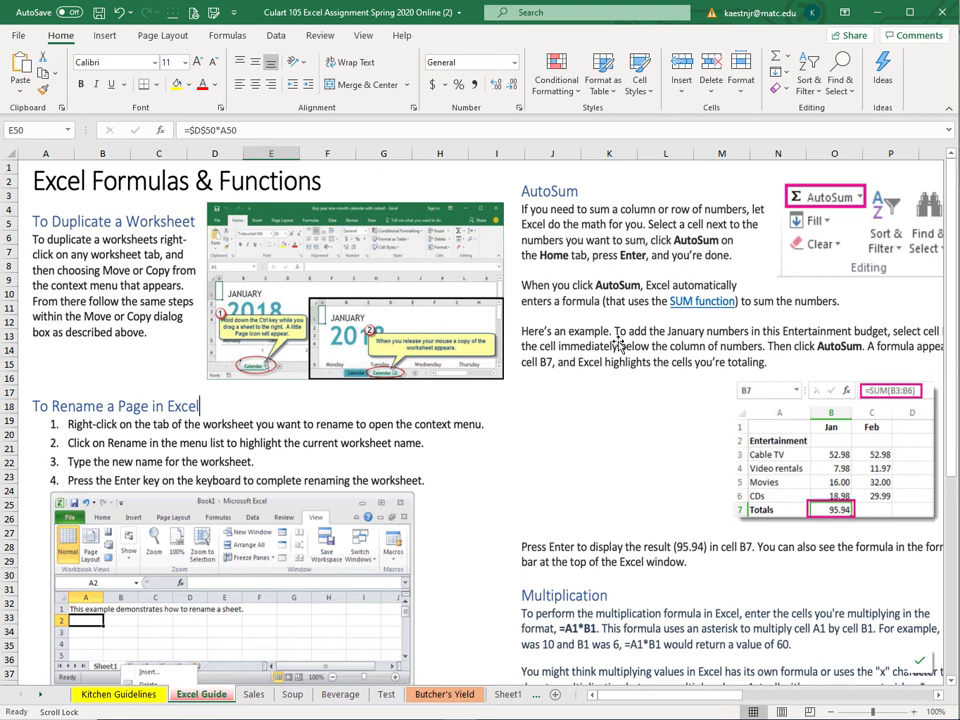
pyautogui.scroll(-6, 585, 383)
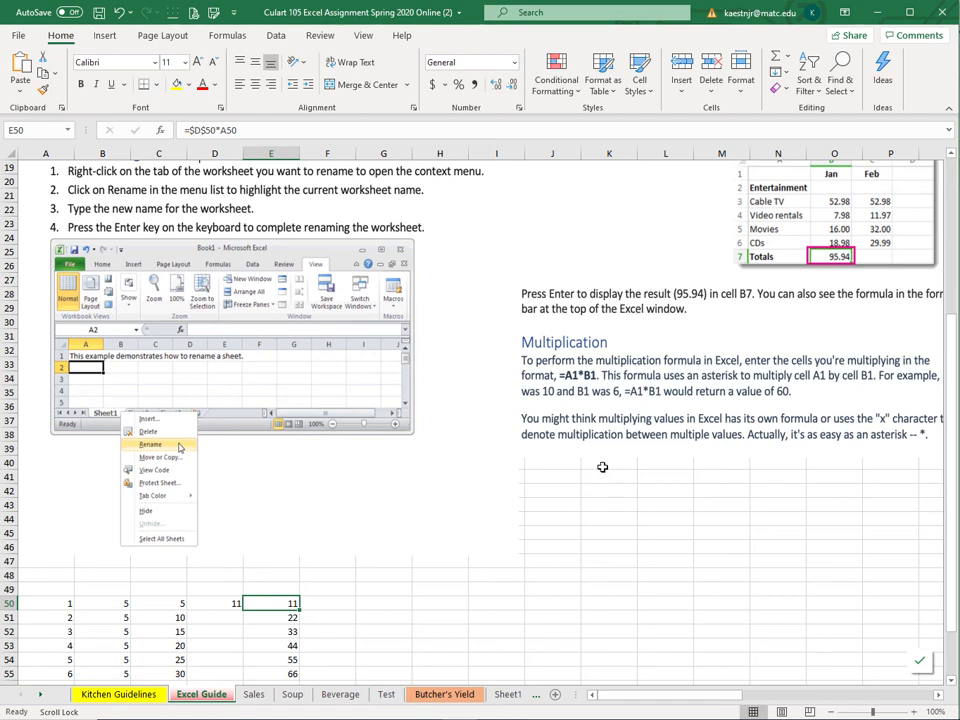
pyautogui.scroll(-4, 596, 501)
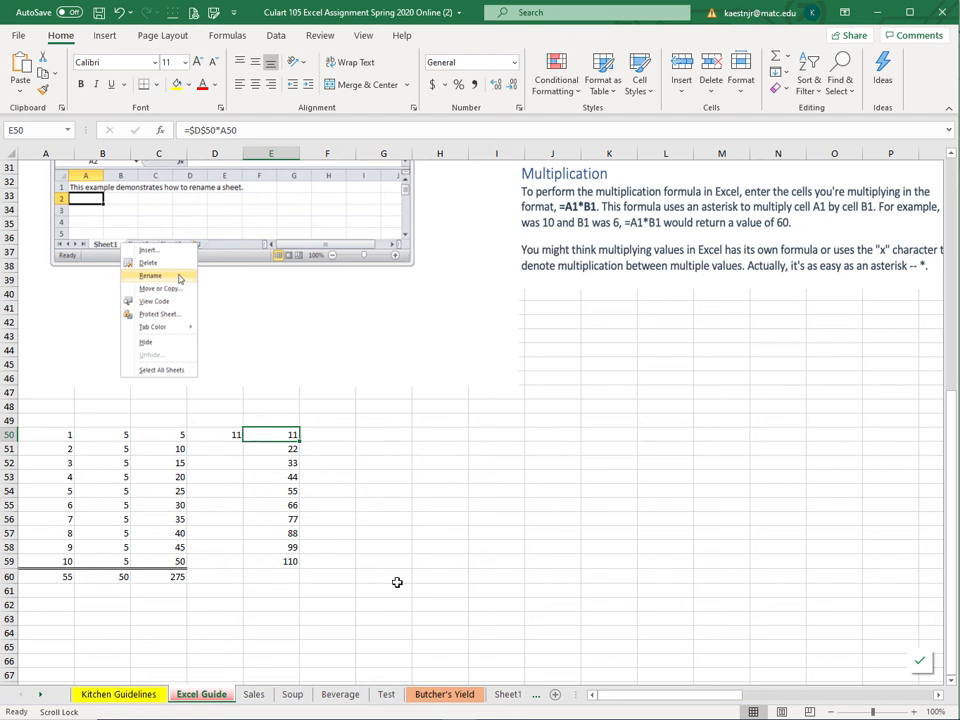
# Step: Enter the values 1, 2 and 3 in cells G50 to G52 of the Excel Guide sheet
pyautogui.click(386, 435)
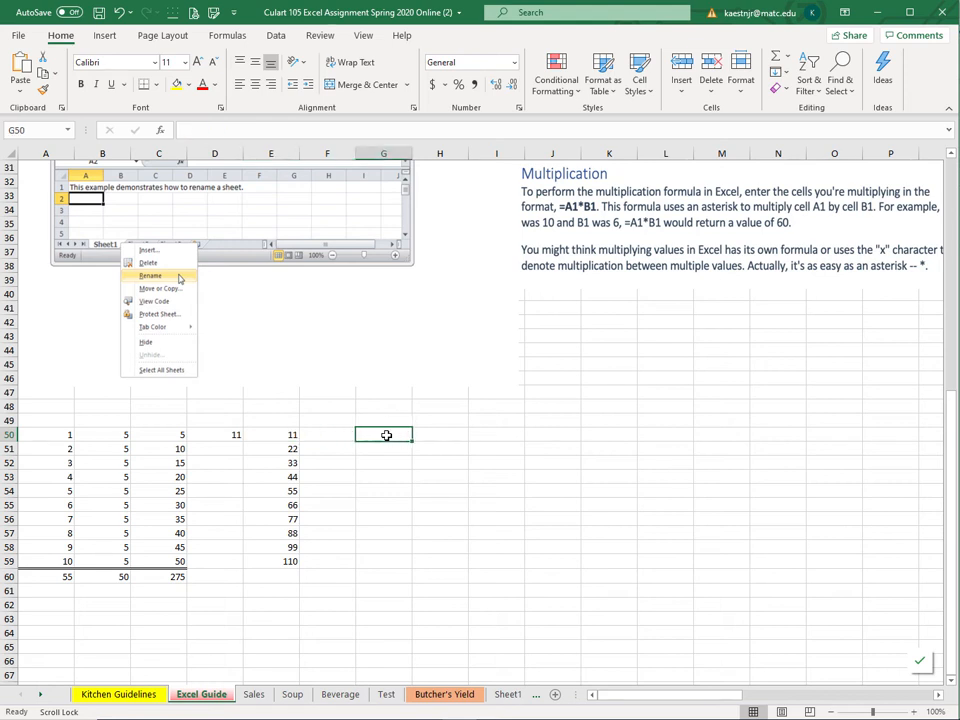
pyautogui.write('1')
pyautogui.press('Return')
pyautogui.write('2')
pyautogui.press('Return')
pyautogui.write('3')
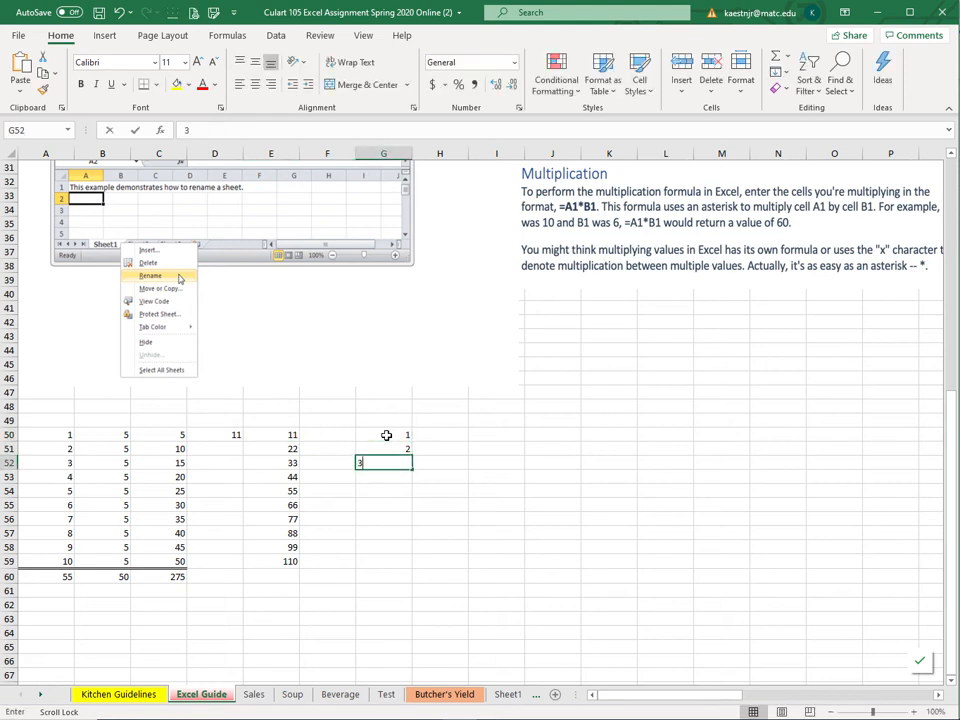
pyautogui.press('Return')
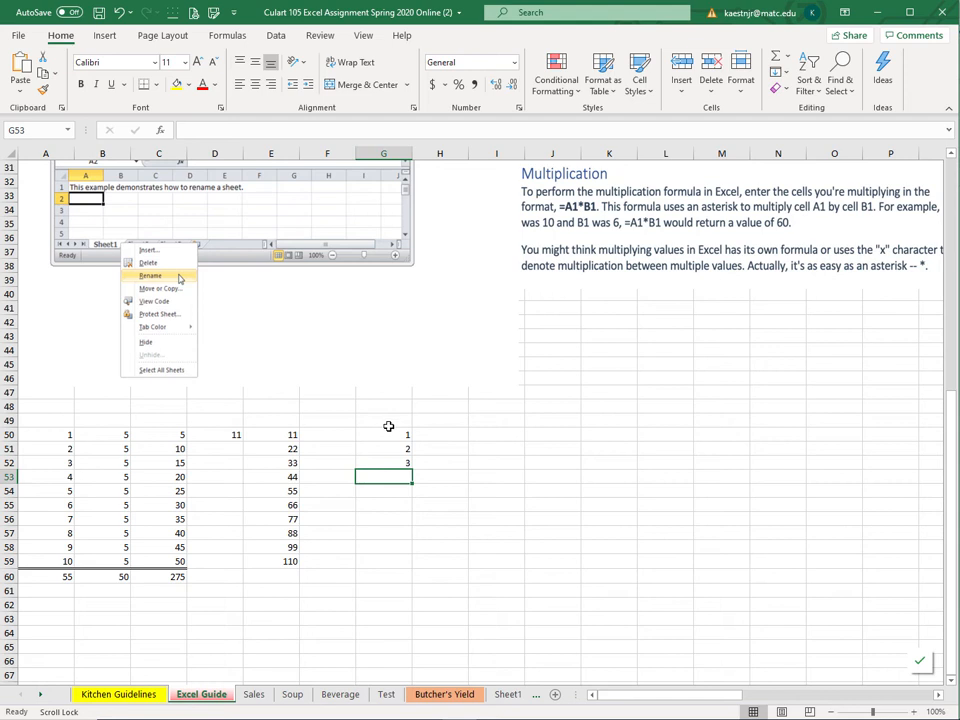
# Step: Extend the number series from G50:G52 down through cell G59
pyautogui.moveTo(393, 437); pyautogui.dragTo(392, 464)
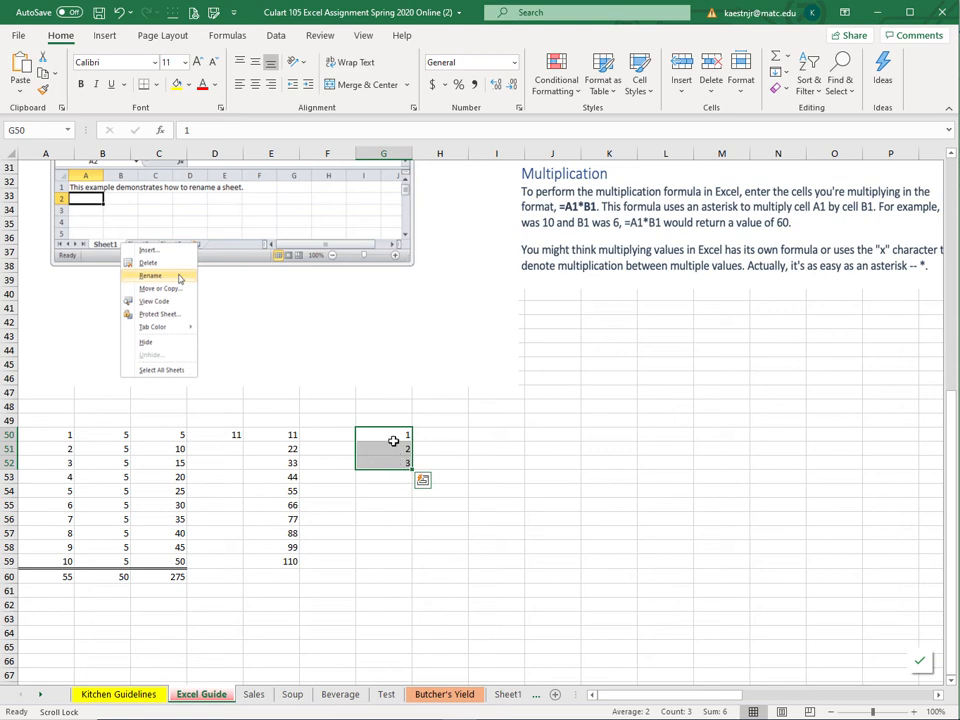
pyautogui.moveTo(392, 433); pyautogui.dragTo(414, 471)
pyautogui.moveTo(413, 469); pyautogui.dragTo(414, 568)
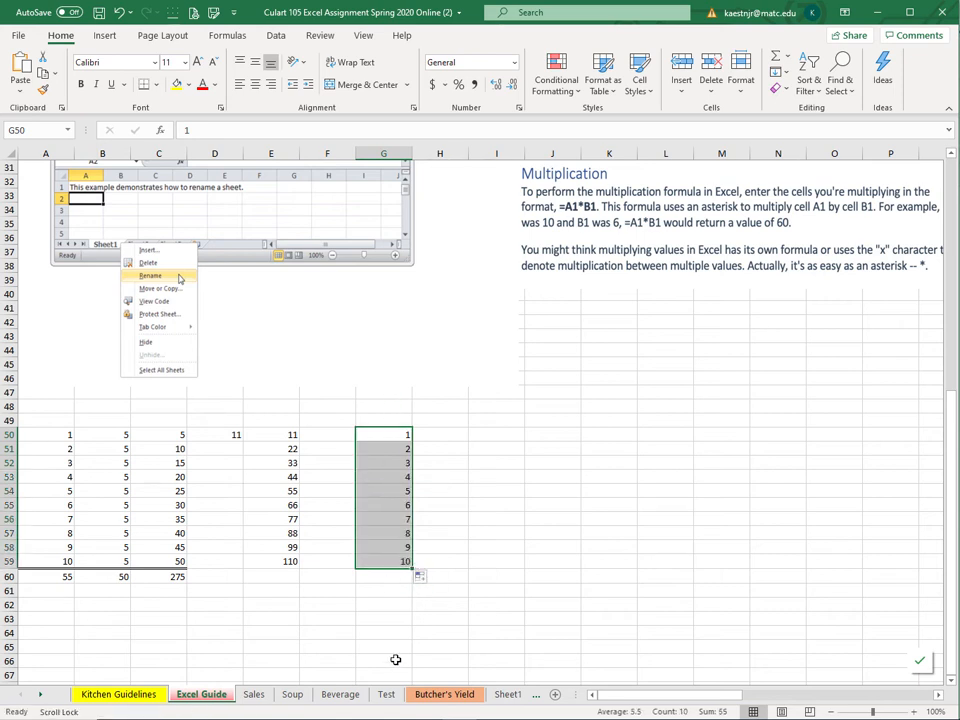
# Step: Enter 5 in cell H50 and fill it down through H59
pyautogui.click(442, 434)
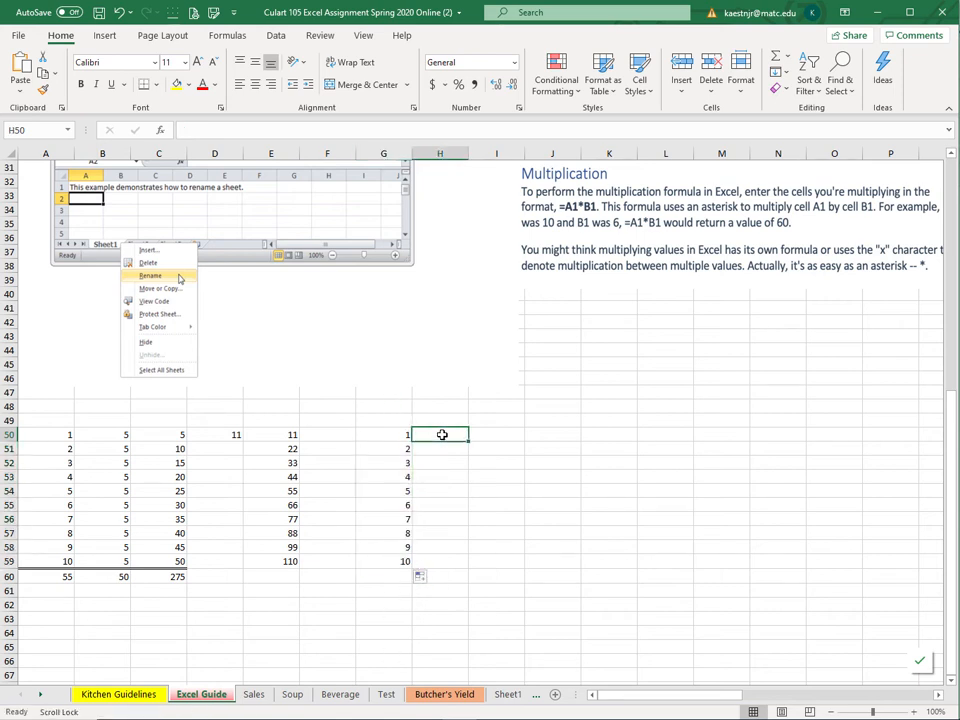
pyautogui.write('5')
pyautogui.press('Return')
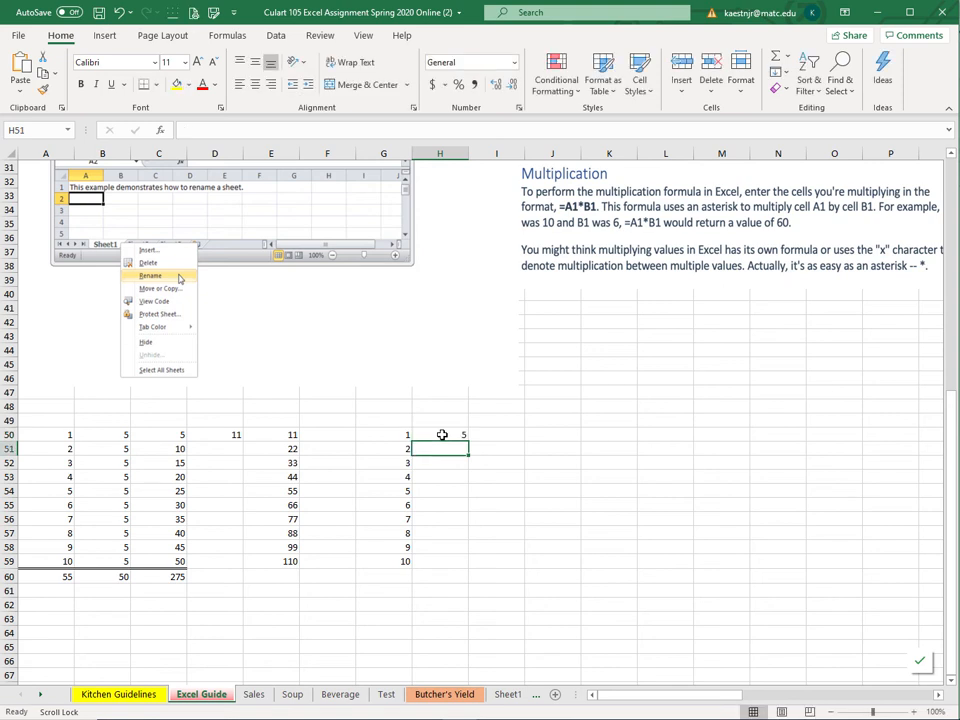
pyautogui.click(442, 434)
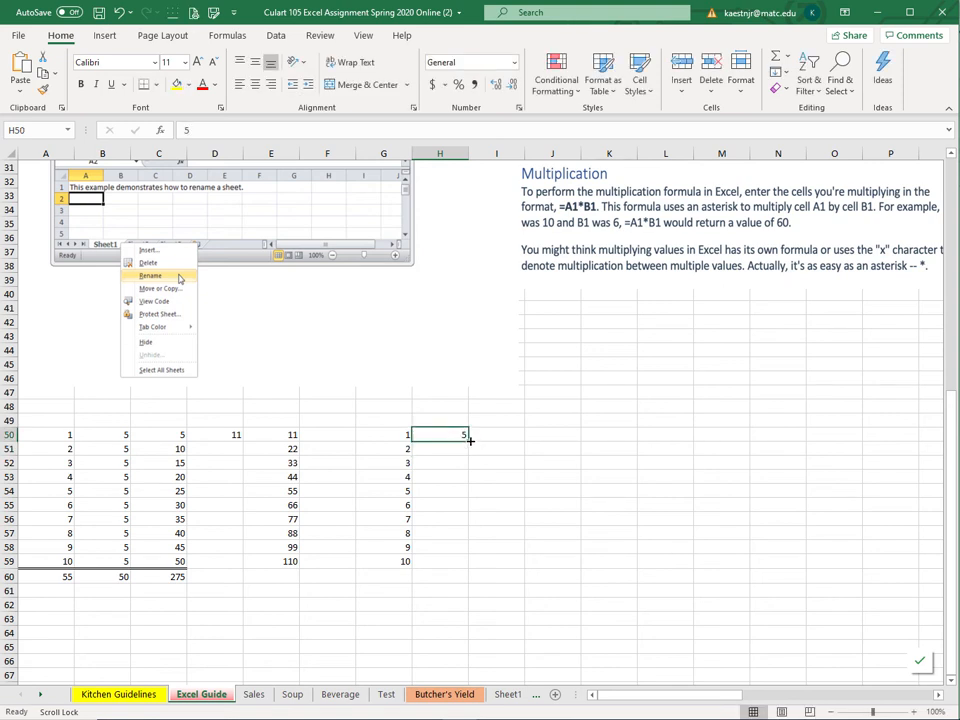
pyautogui.moveTo(470, 440); pyautogui.dragTo(472, 568)
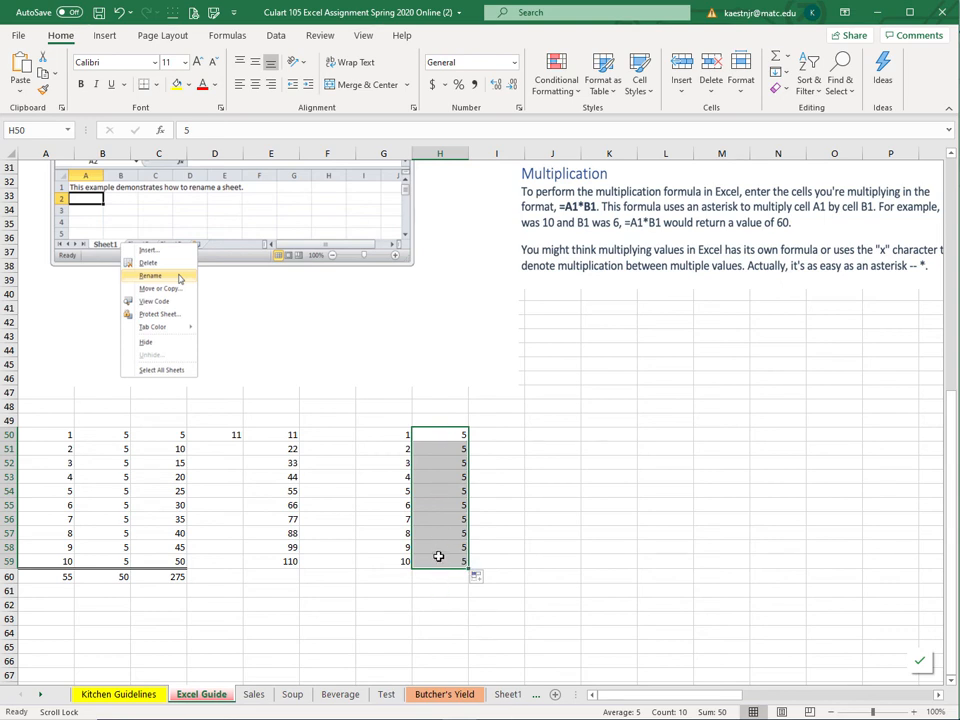
# Step: Add the column headings Sold, Price and Sales in cells G49, H49 and I49
pyautogui.click(493, 436)
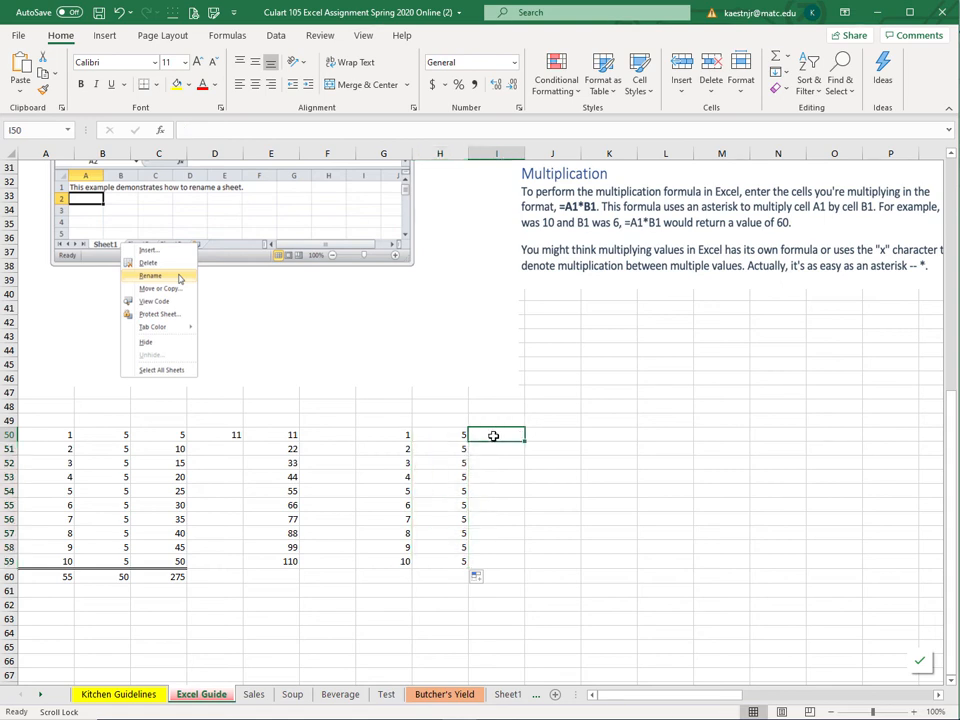
pyautogui.click(405, 418)
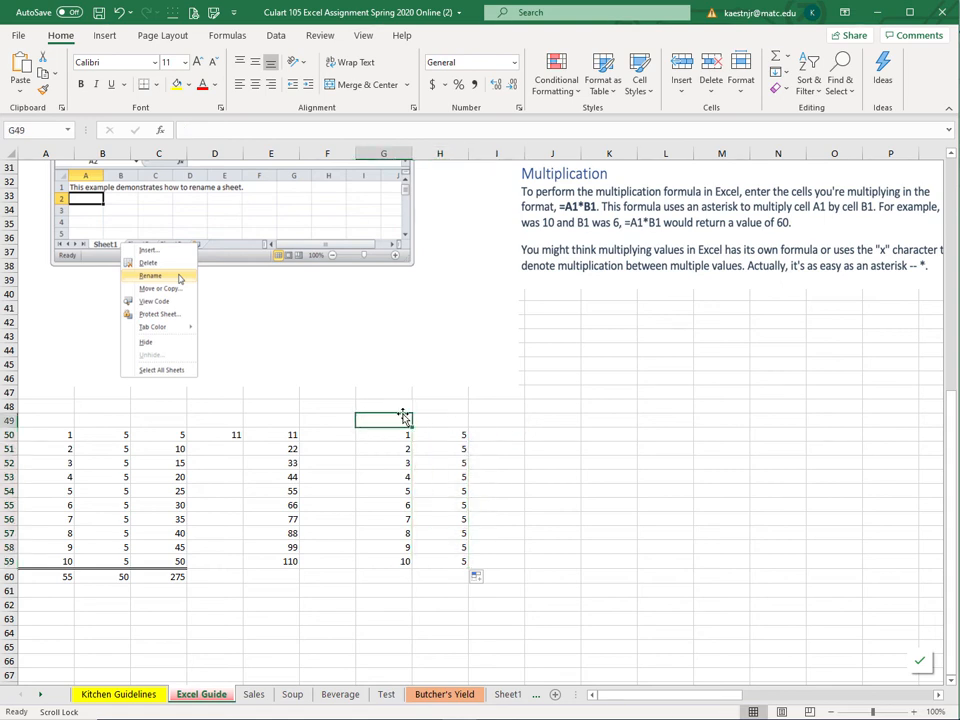
pyautogui.write('Sold')
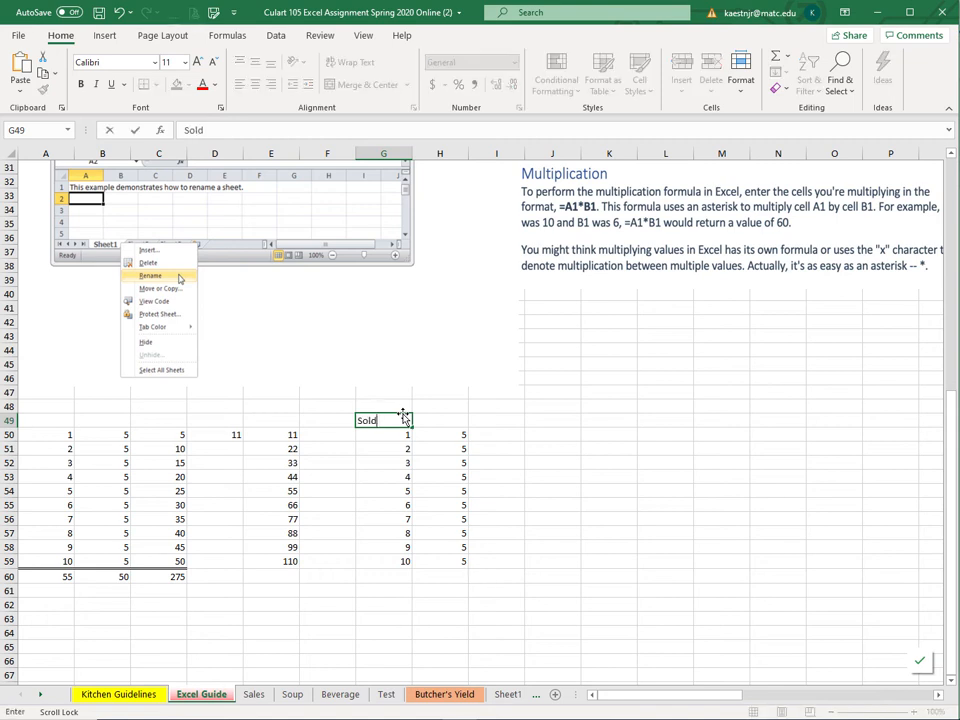
pyautogui.hscroll(1, 403, 416)
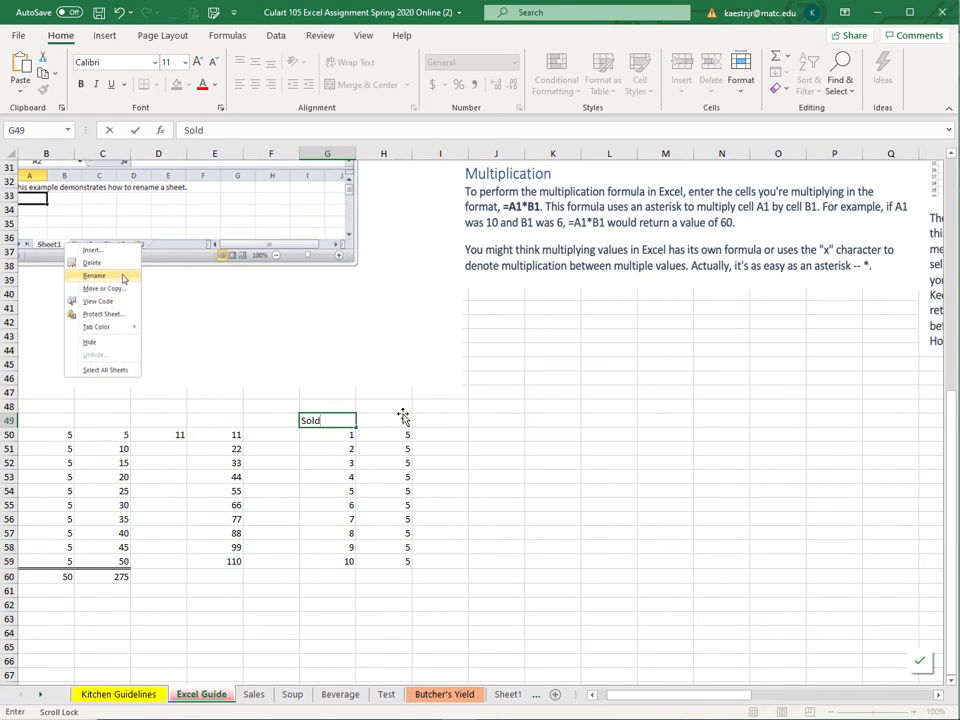
pyautogui.click(403, 418)
pyautogui.write('Pri')
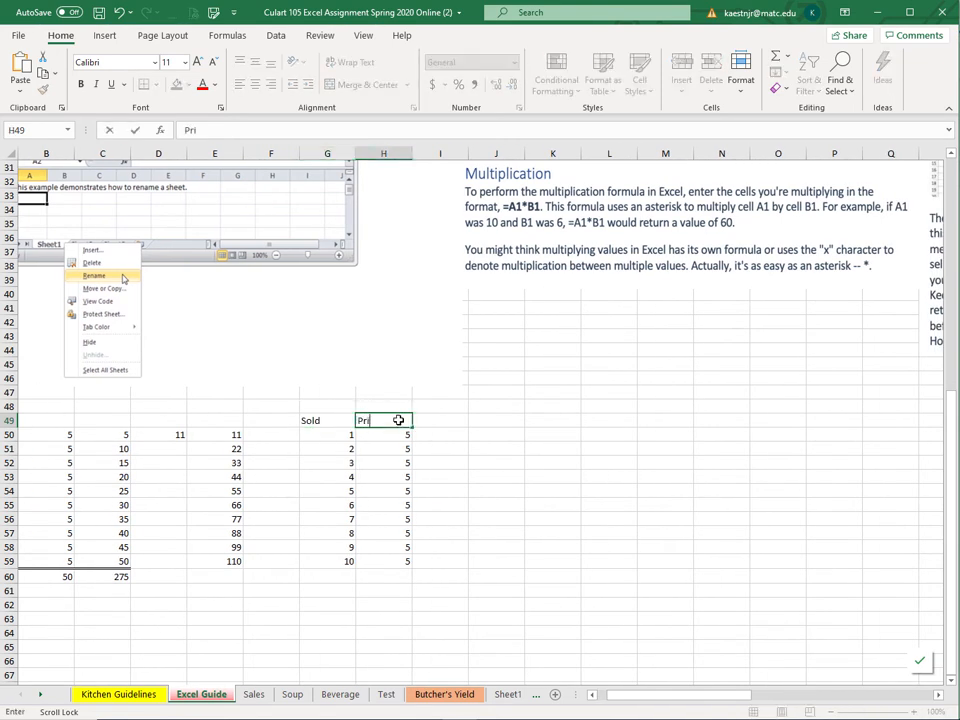
pyautogui.write('ce')
pyautogui.click(448, 421)
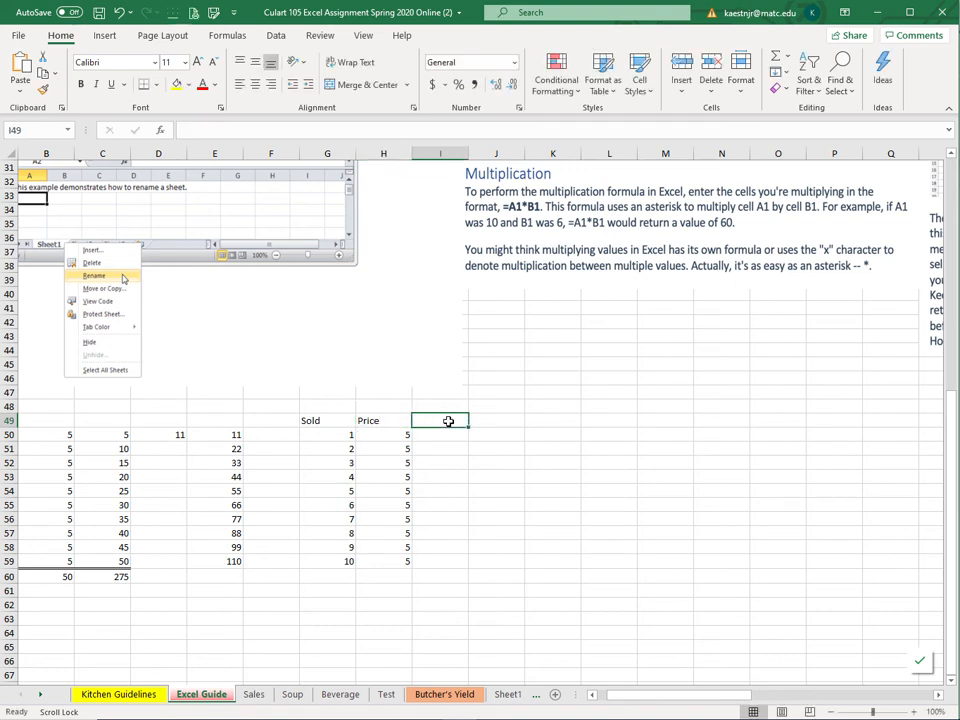
pyautogui.write('S')
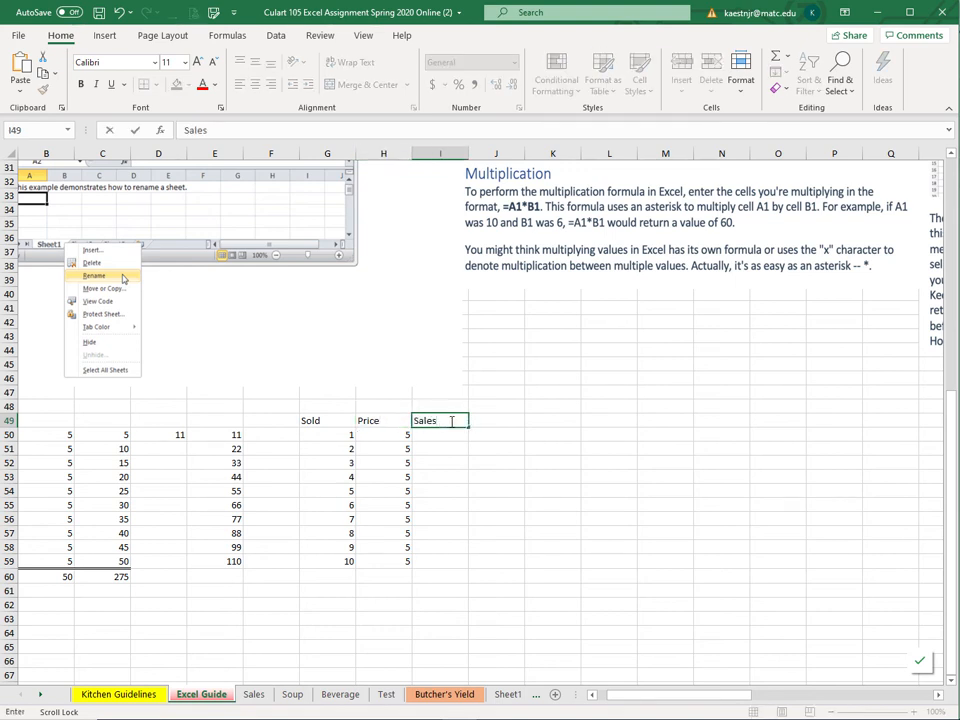
pyautogui.write('ales')
# Step: Enter the formula =G50*H50 in cell I50, picking the cells from the sheet, and fill it down through I59
pyautogui.click(444, 435)
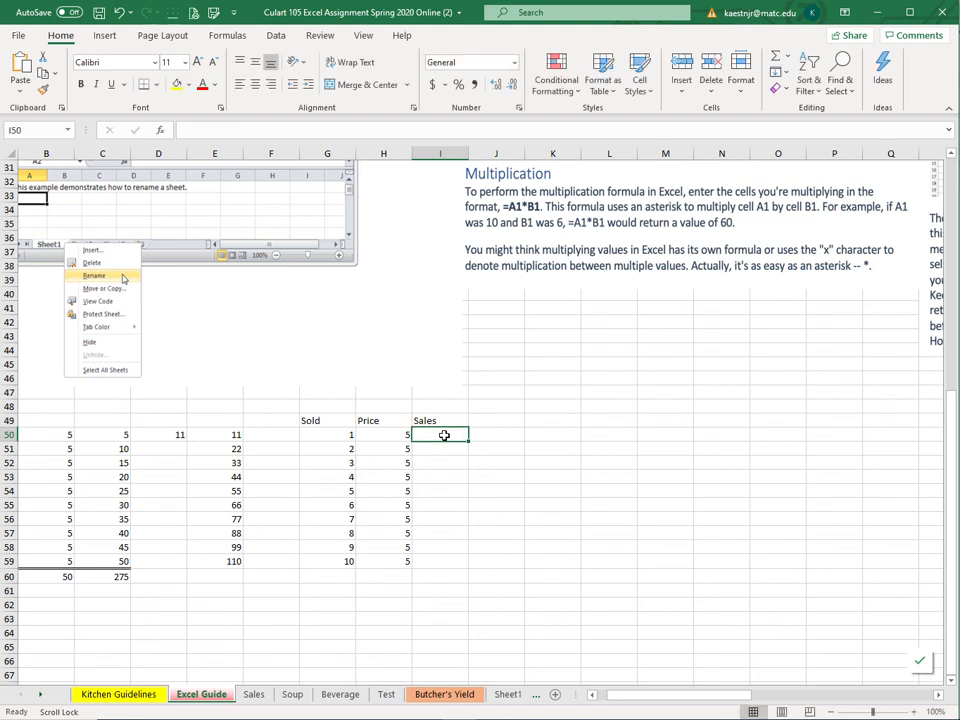
pyautogui.write('=')
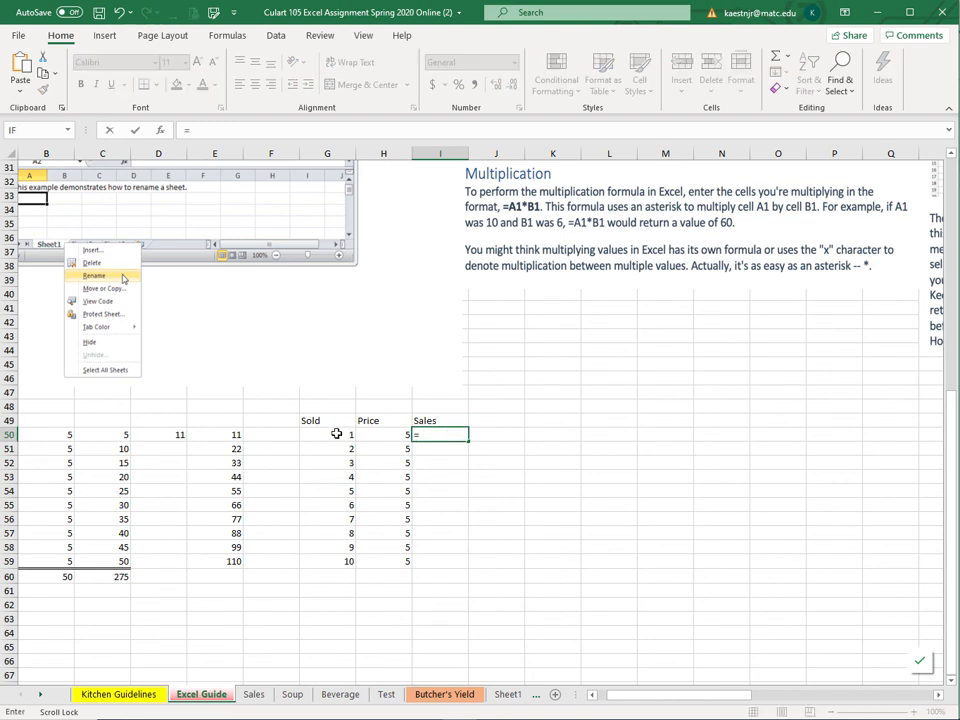
pyautogui.click(337, 433)
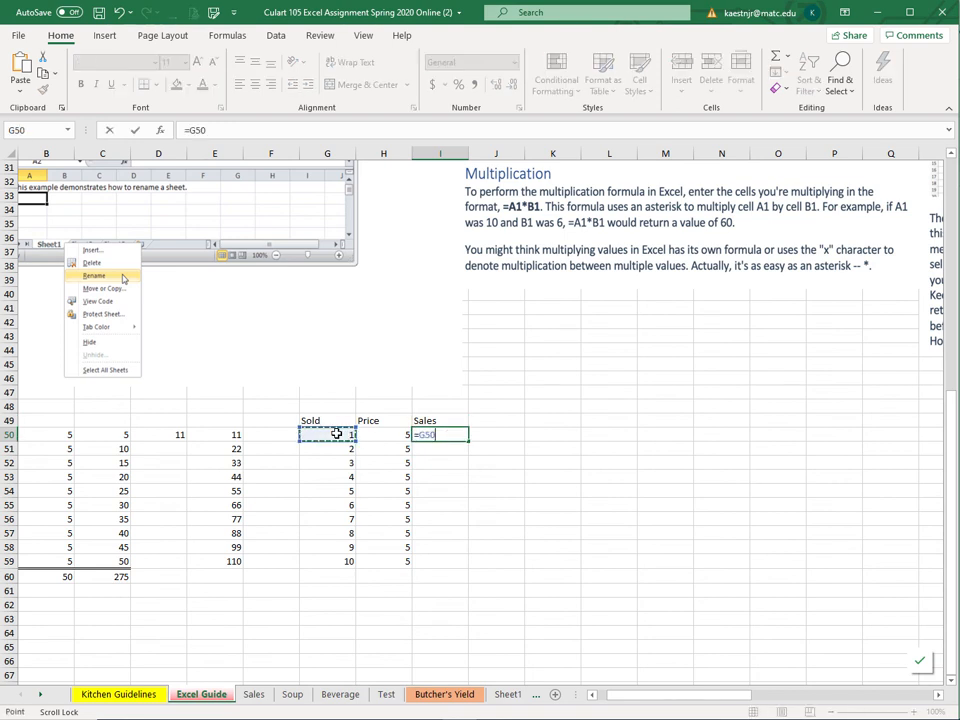
pyautogui.write('*')
pyautogui.click(397, 440)
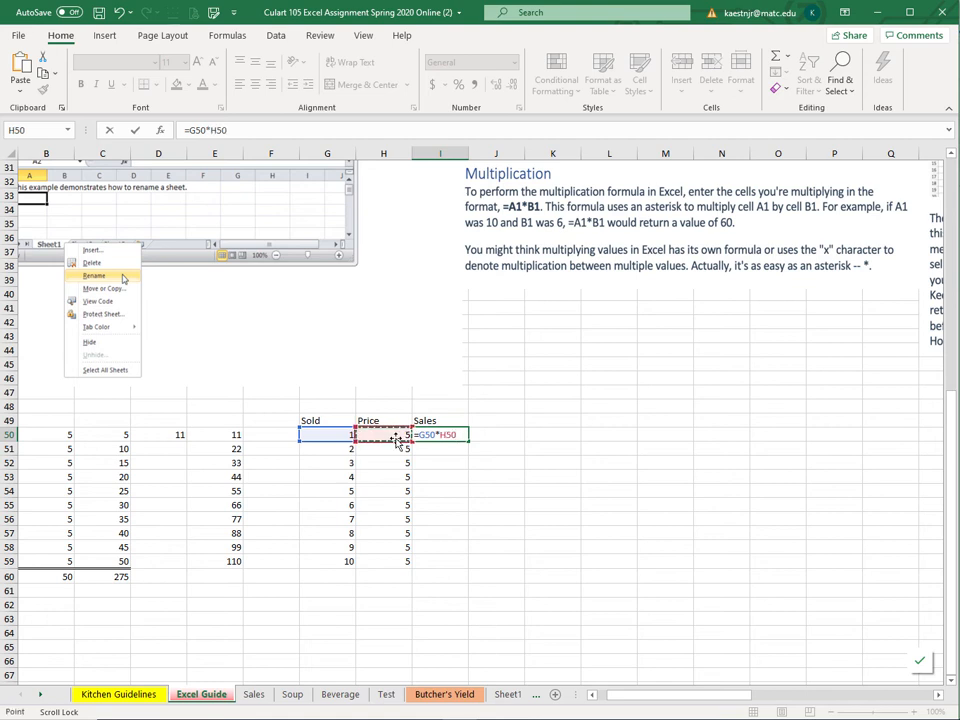
pyautogui.press('Return')
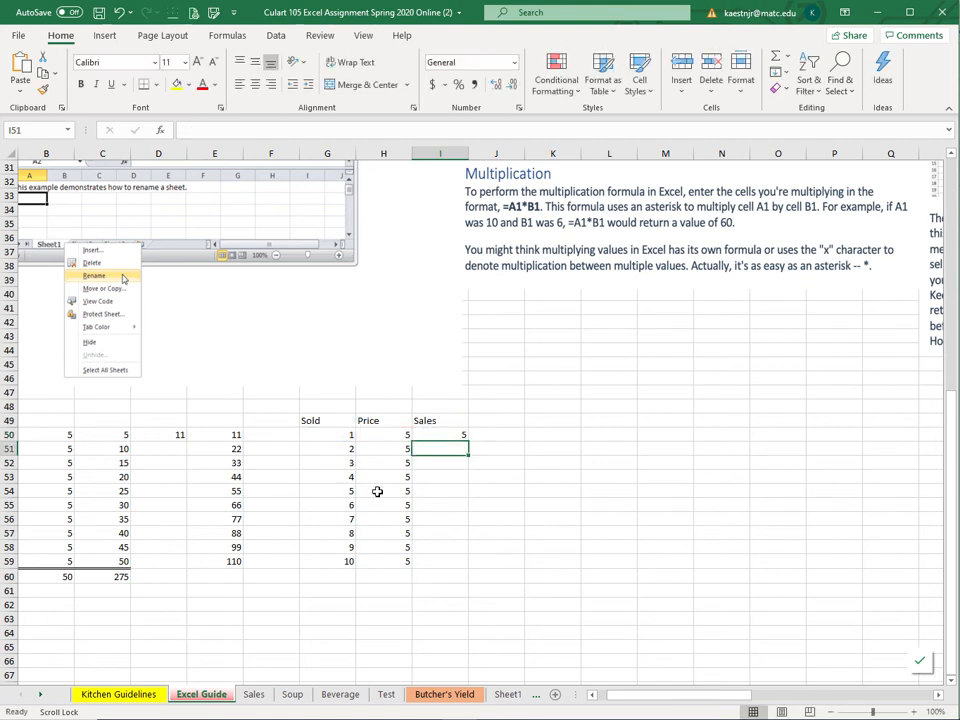
pyautogui.click(446, 434)
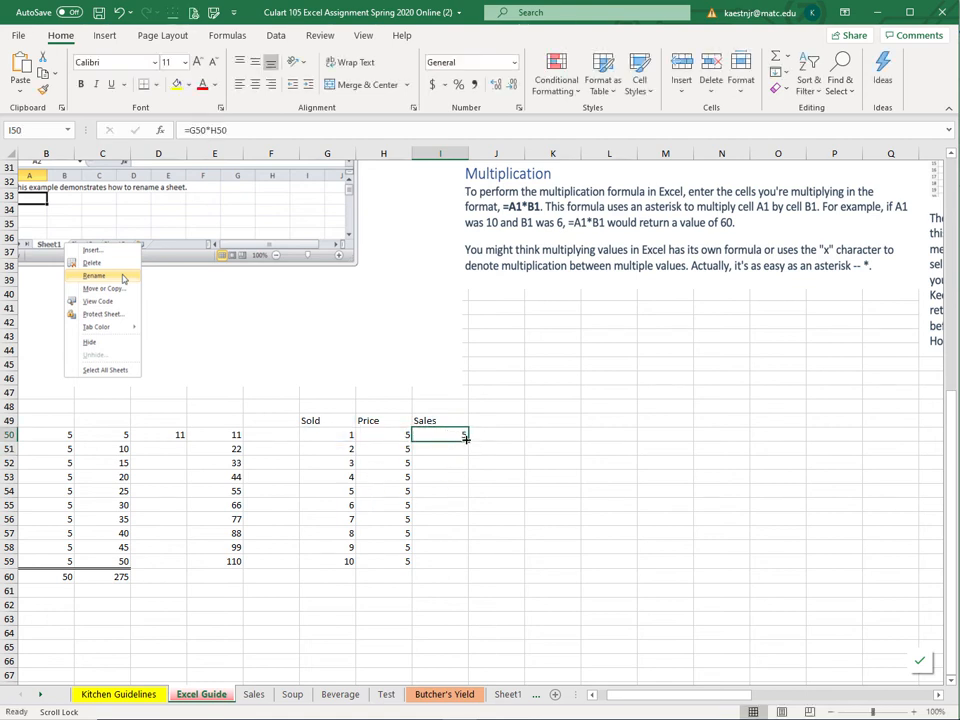
pyautogui.moveTo(465, 438); pyautogui.dragTo(475, 571)
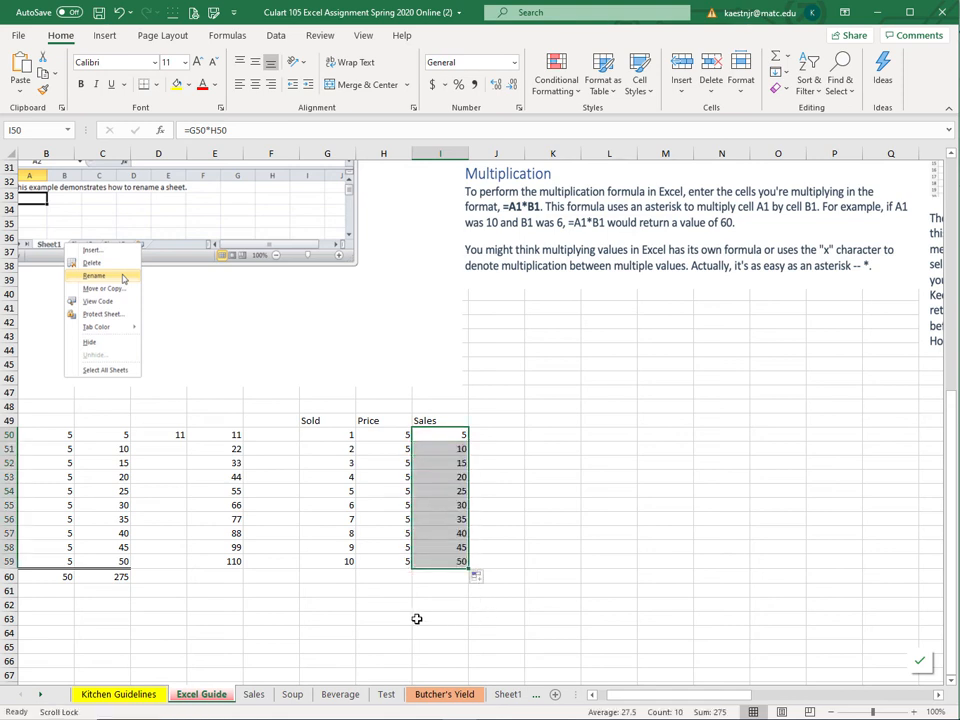
# Step: Change the last Sold value, in cell G59, to 15
pyautogui.click(331, 561)
pyautogui.write('15')
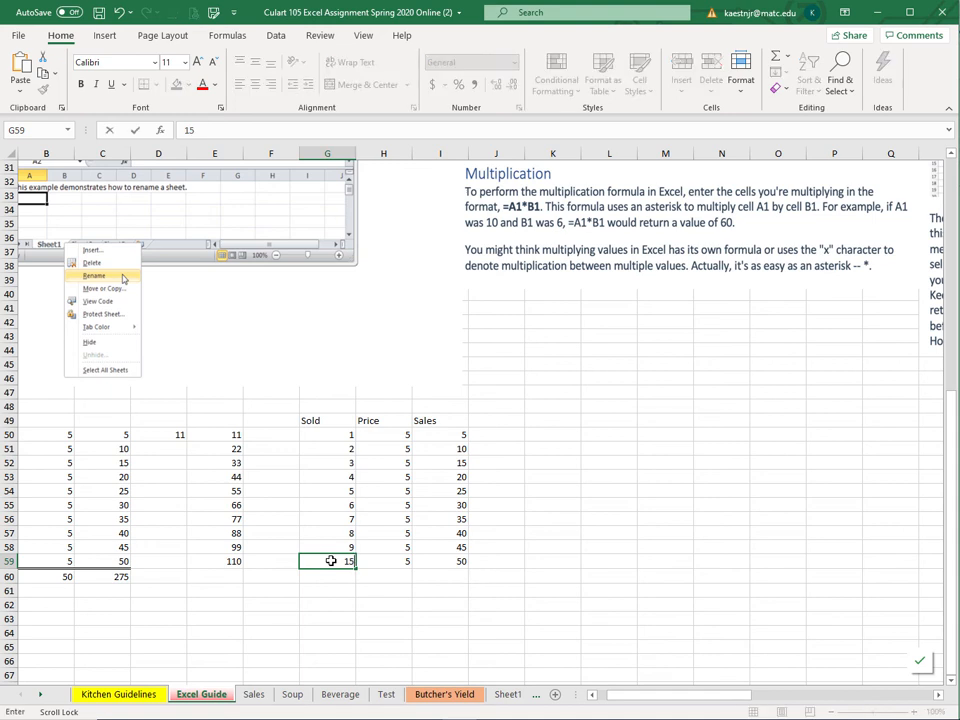
pyautogui.press('Return')
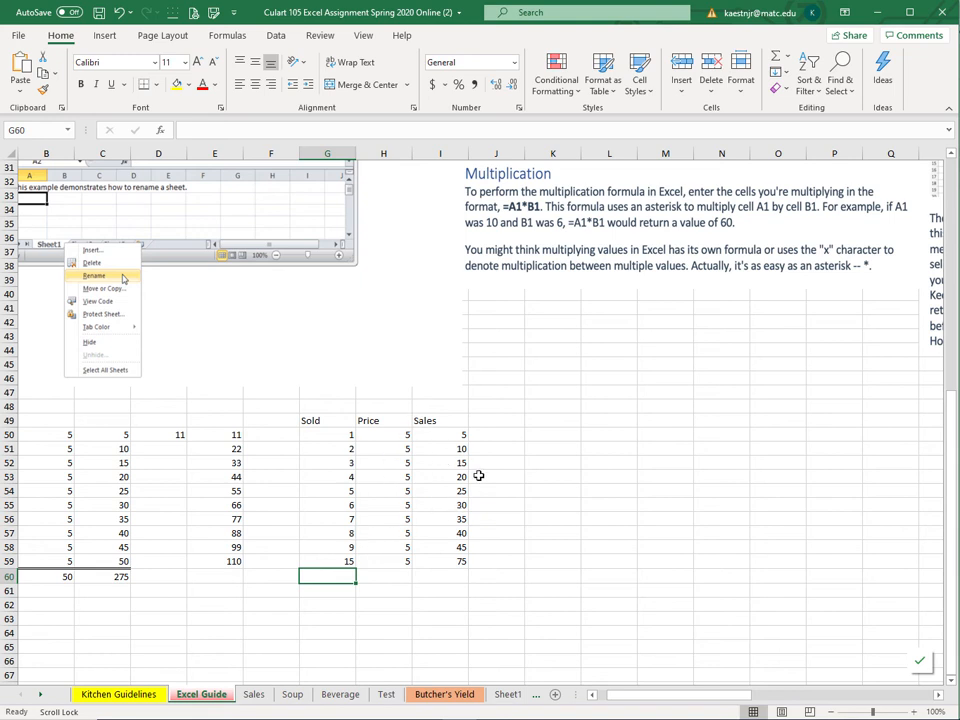
# Step: Insert an AutoSum total in cell J50 that adds the range G50:I50
pyautogui.click(496, 439)
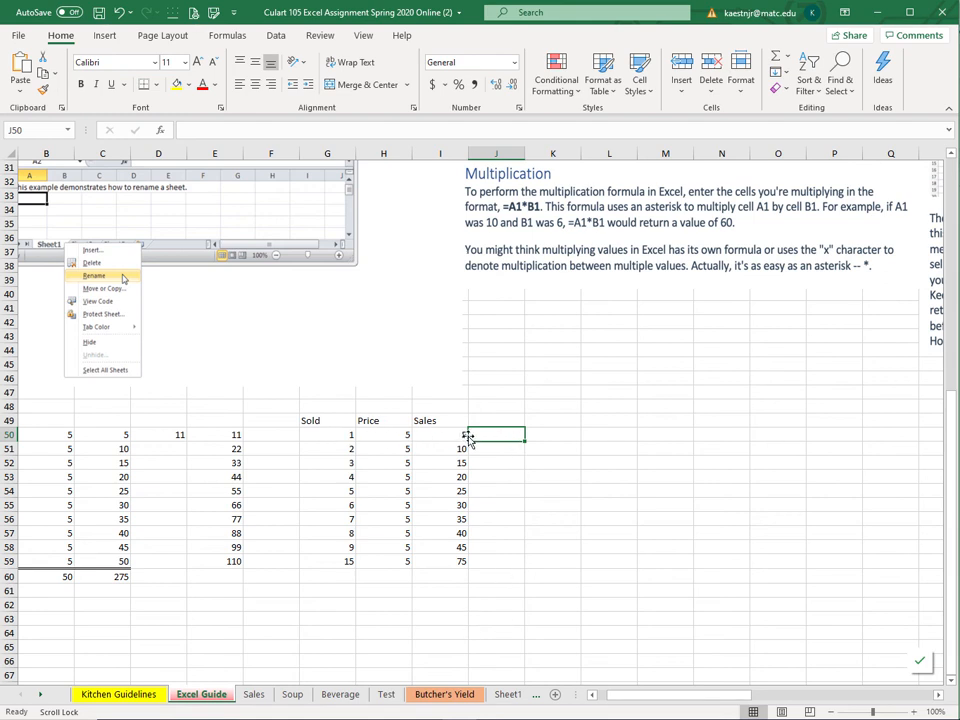
pyautogui.click(787, 57)
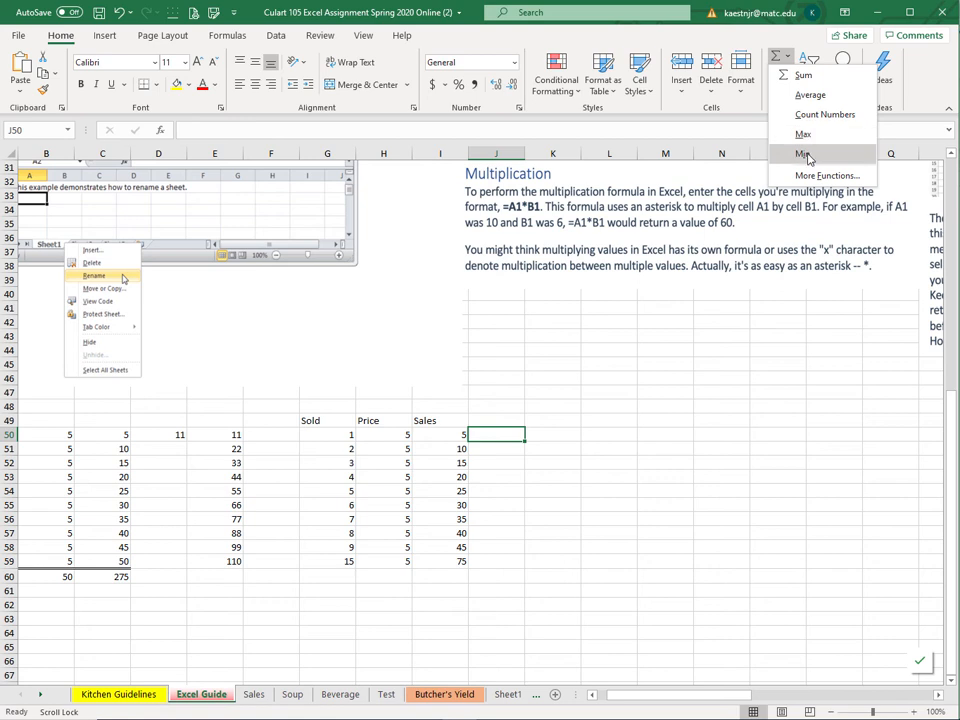
pyautogui.click(802, 76)
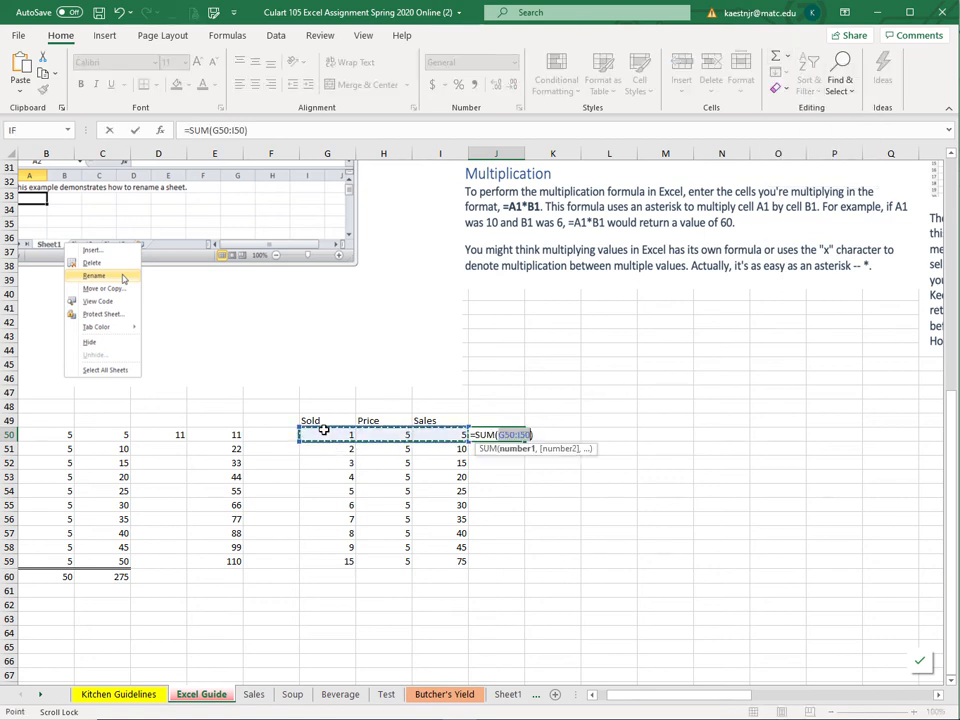
pyautogui.press('Return')
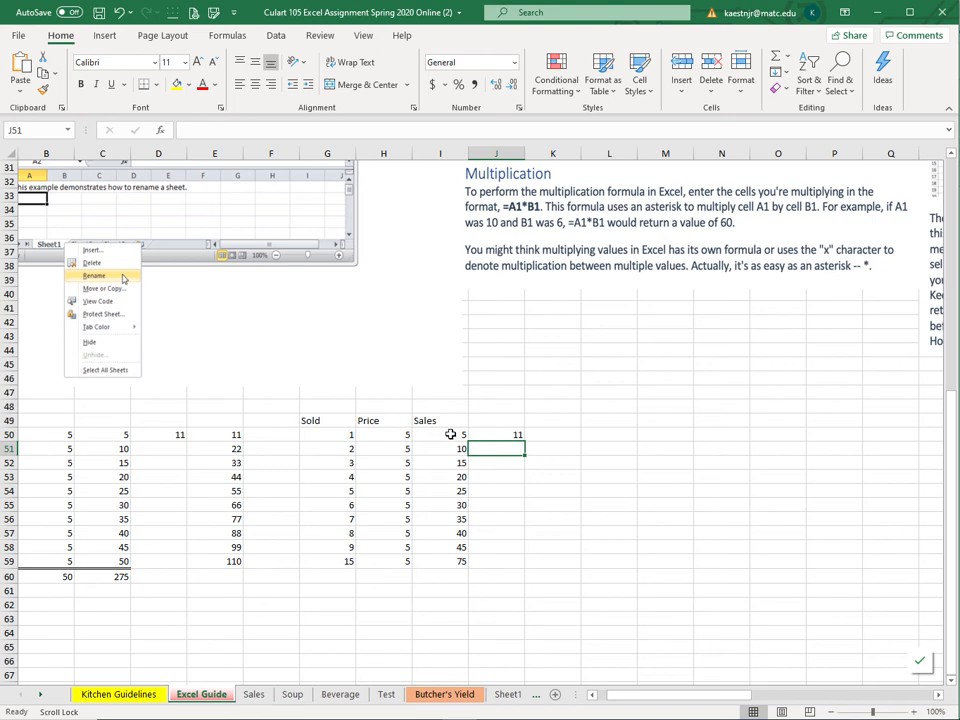
# Step: Try entering the relative formula =I50*J50 in cell K50, filling it down through K59, and inspect the formulas in K50 and K51
pyautogui.click(552, 435)
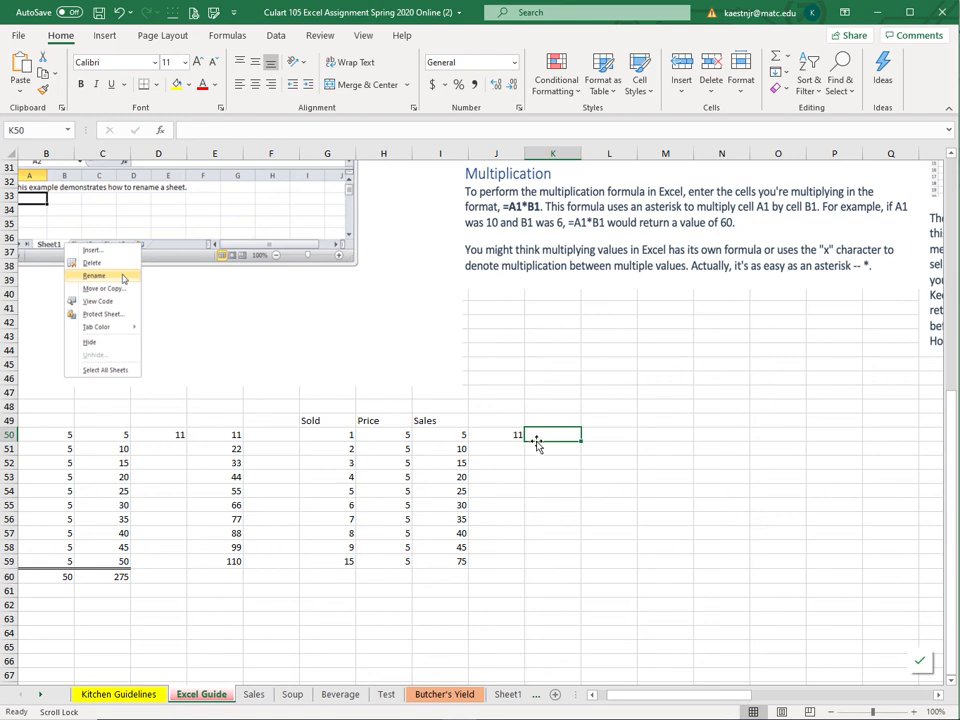
pyautogui.write('=')
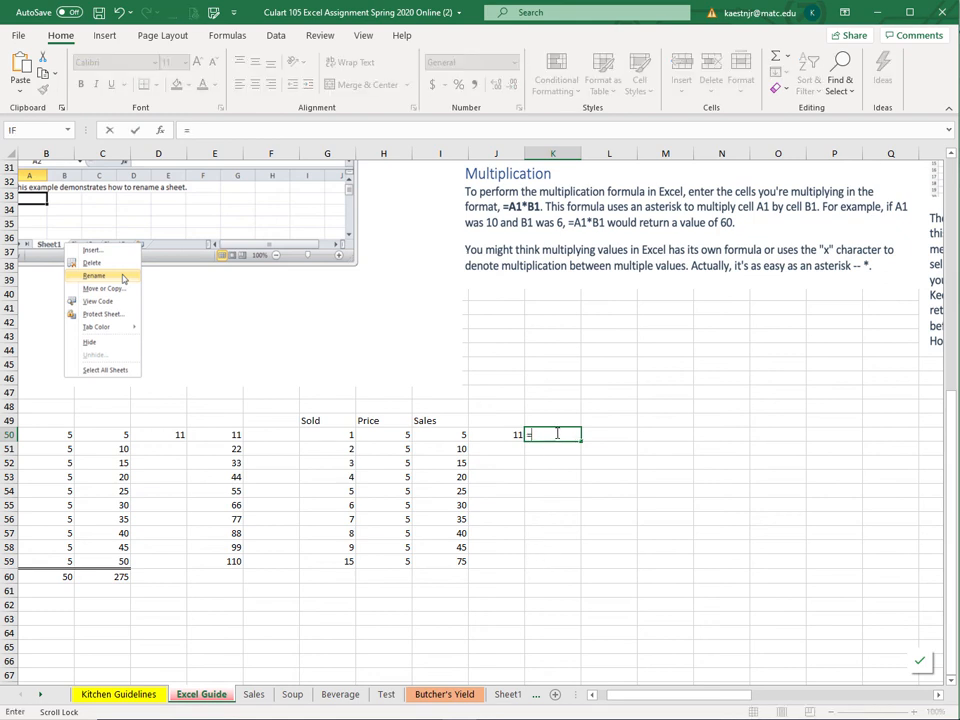
pyautogui.click(440, 432)
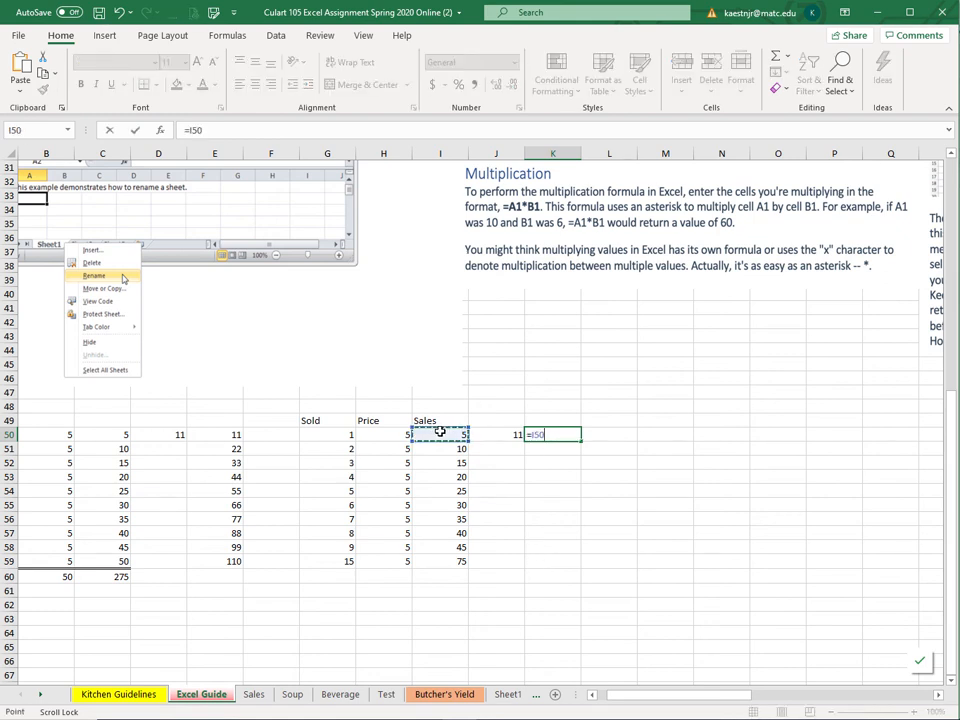
pyautogui.write('*')
pyautogui.click(508, 435)
pyautogui.press('Return')
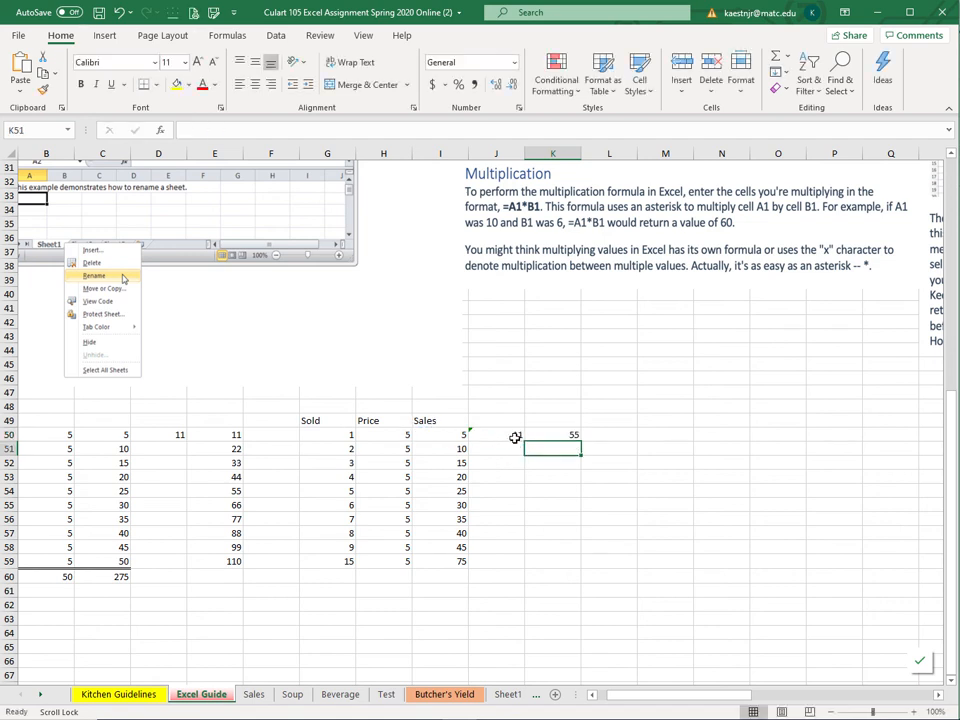
pyautogui.click(576, 436)
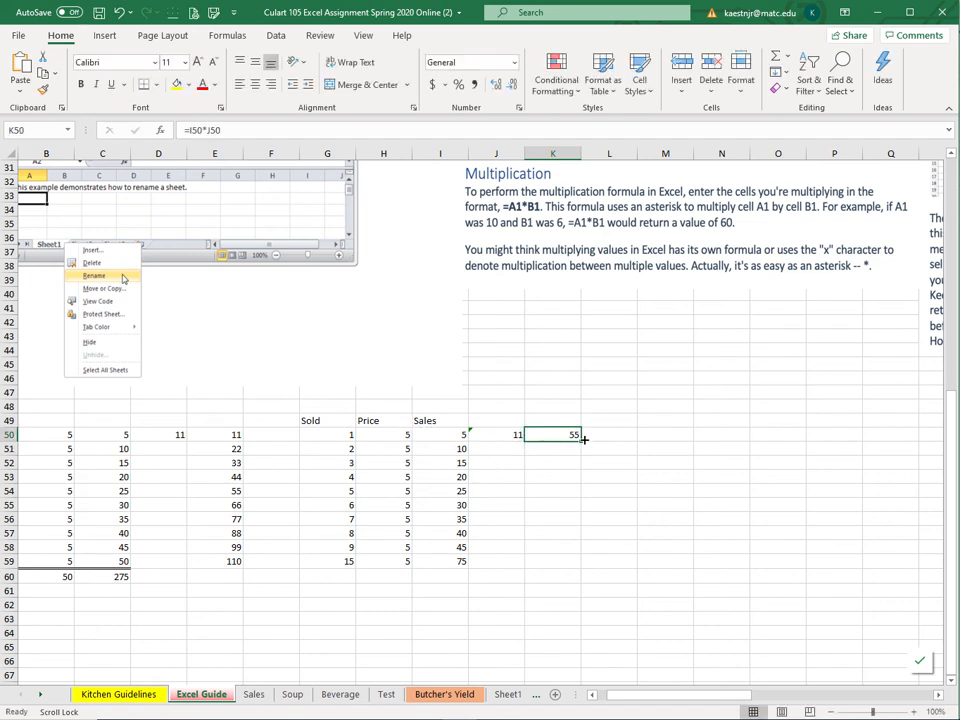
pyautogui.moveTo(581, 441); pyautogui.dragTo(579, 573)
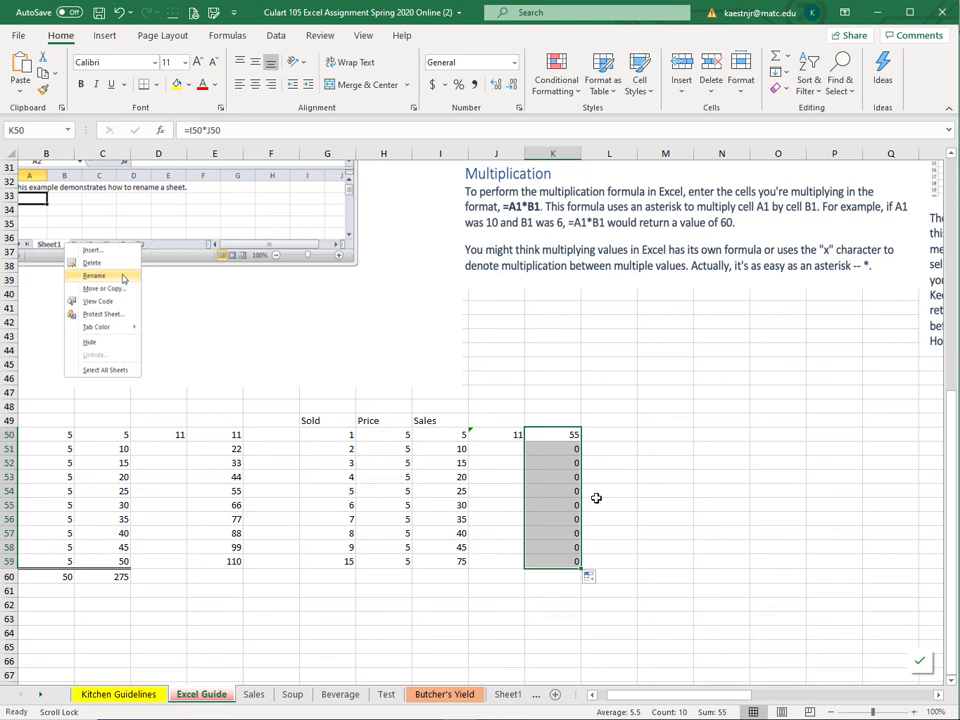
pyautogui.click(551, 448)
pyautogui.click(553, 437)
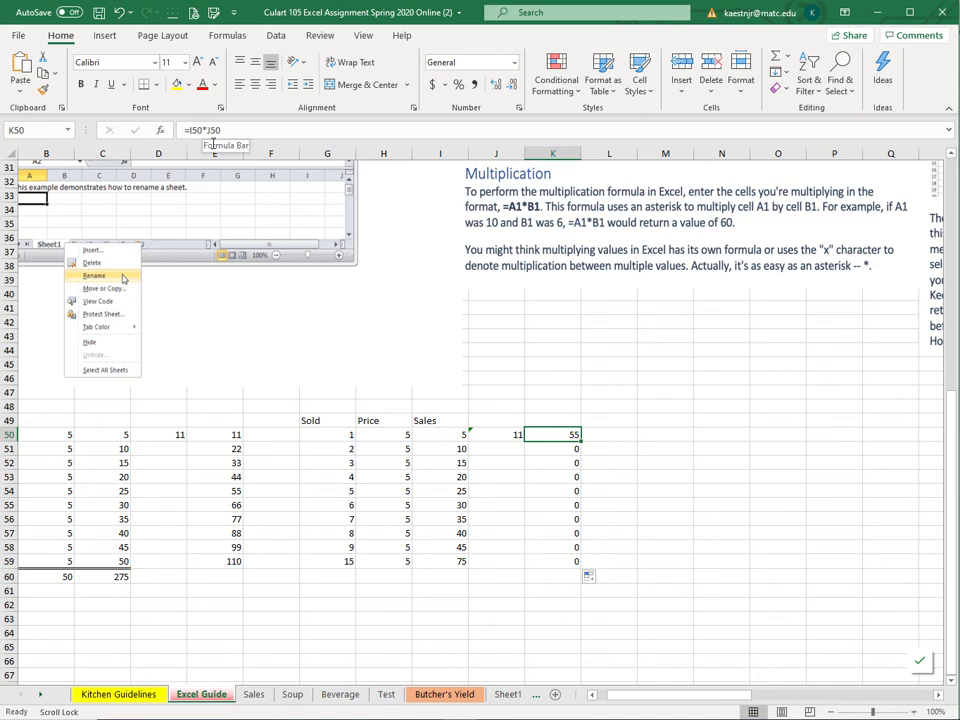
pyautogui.click(552, 447)
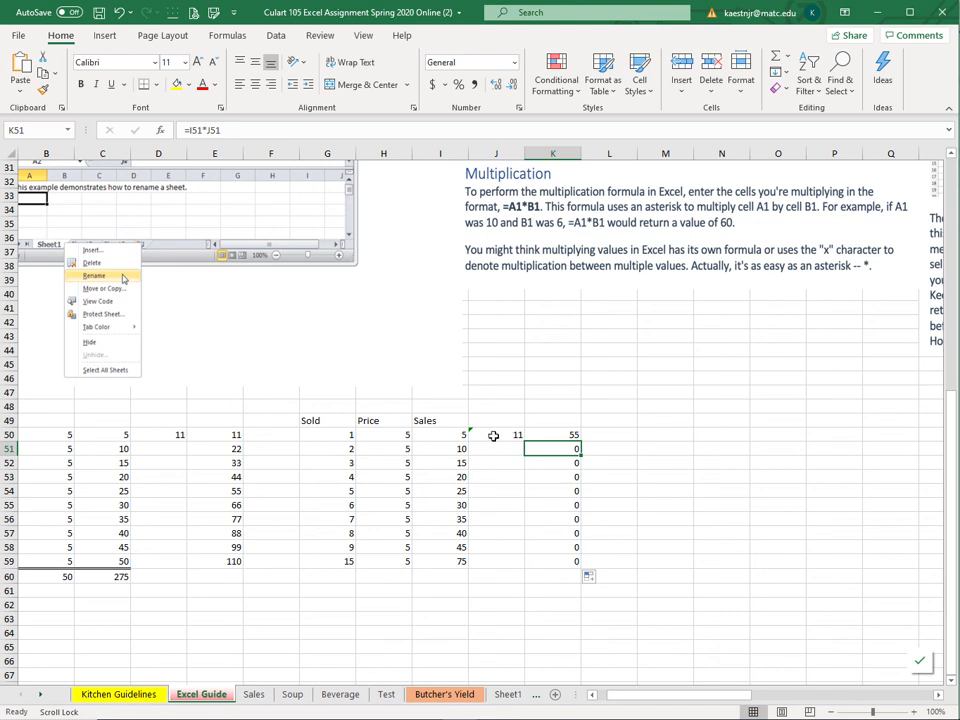
# Step: Replace the formula in K50 with =I50*$J$50, locking J50 as an absolute reference, and fill it down through K59
pyautogui.click(558, 435)
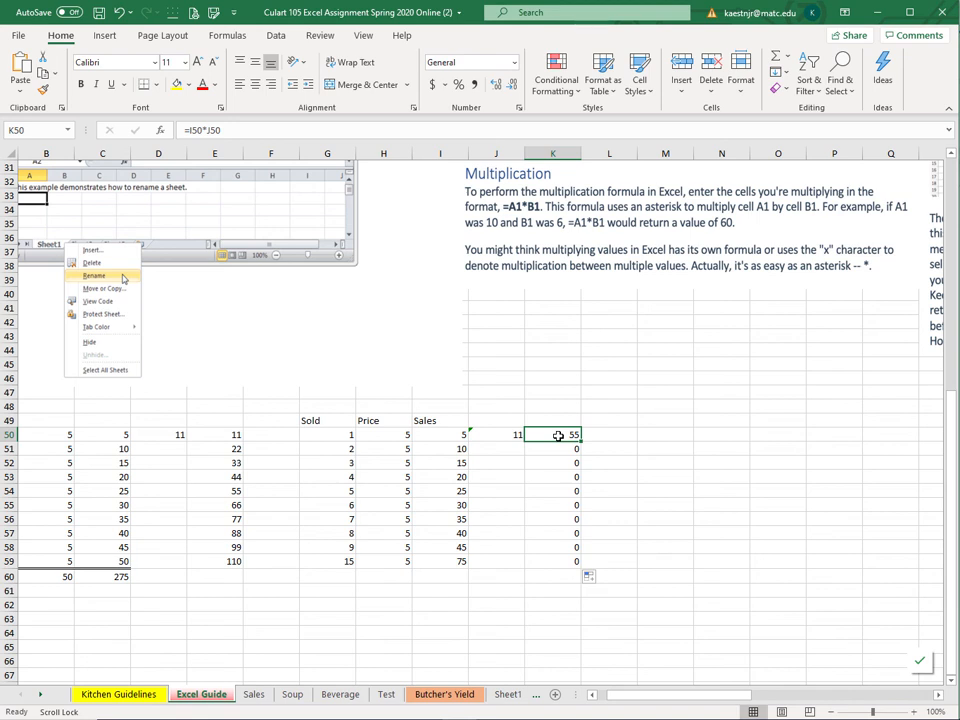
pyautogui.write('=')
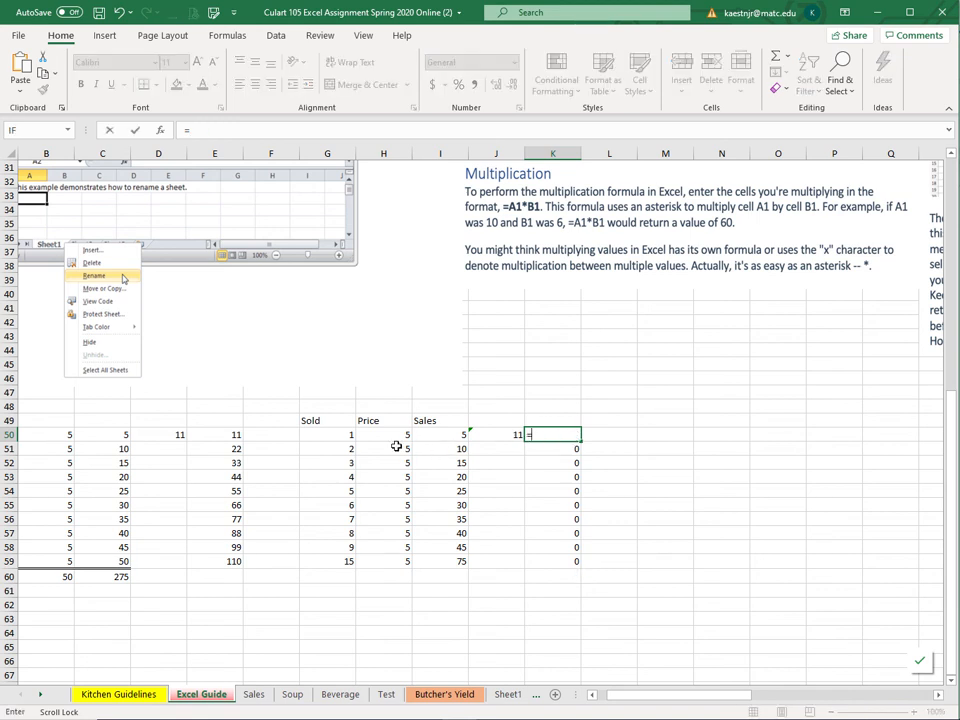
pyautogui.click(437, 434)
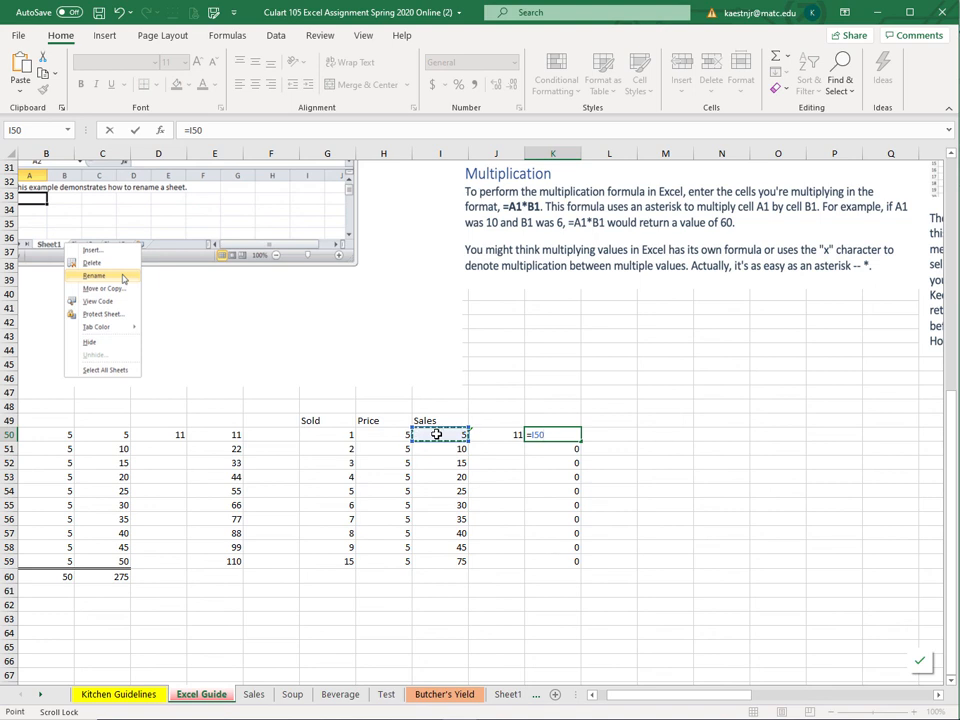
pyautogui.write('*')
pyautogui.click(505, 435)
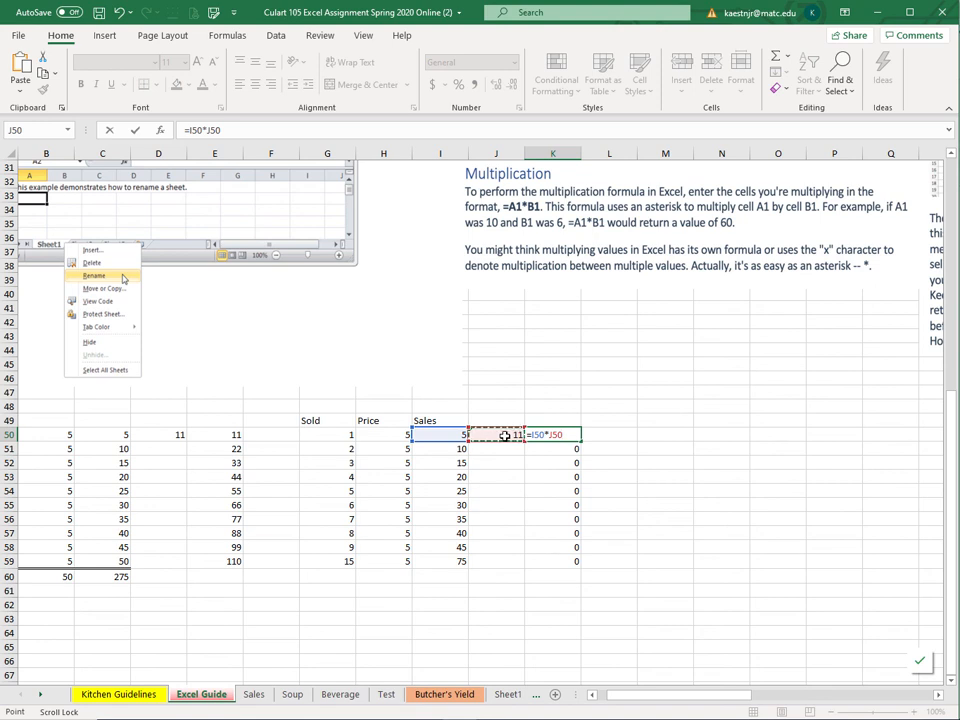
pyautogui.press('F4')
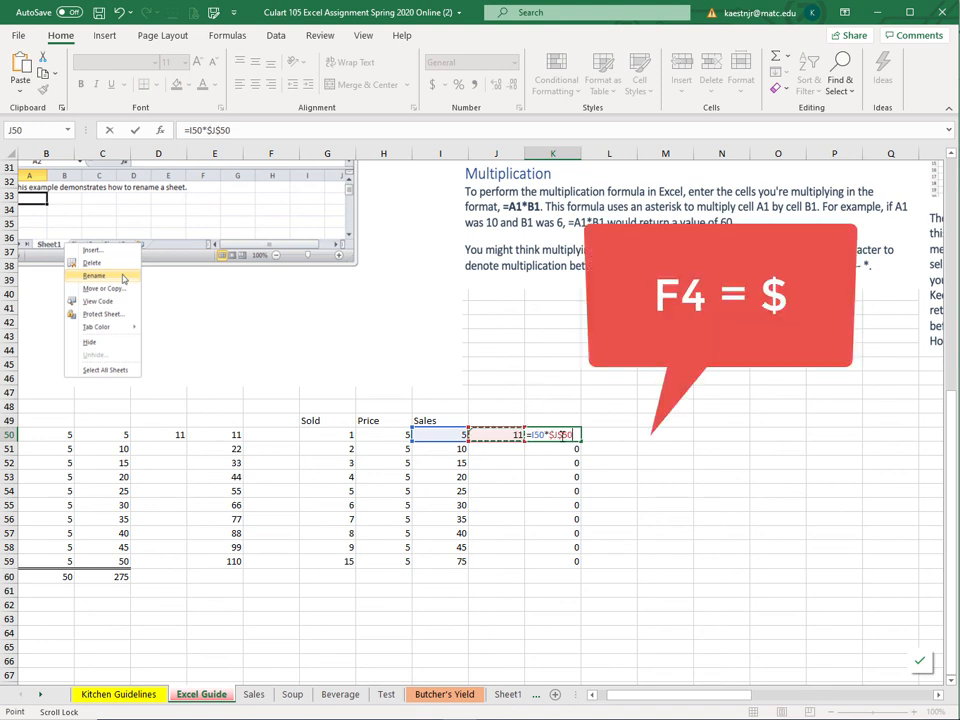
pyautogui.press('Return')
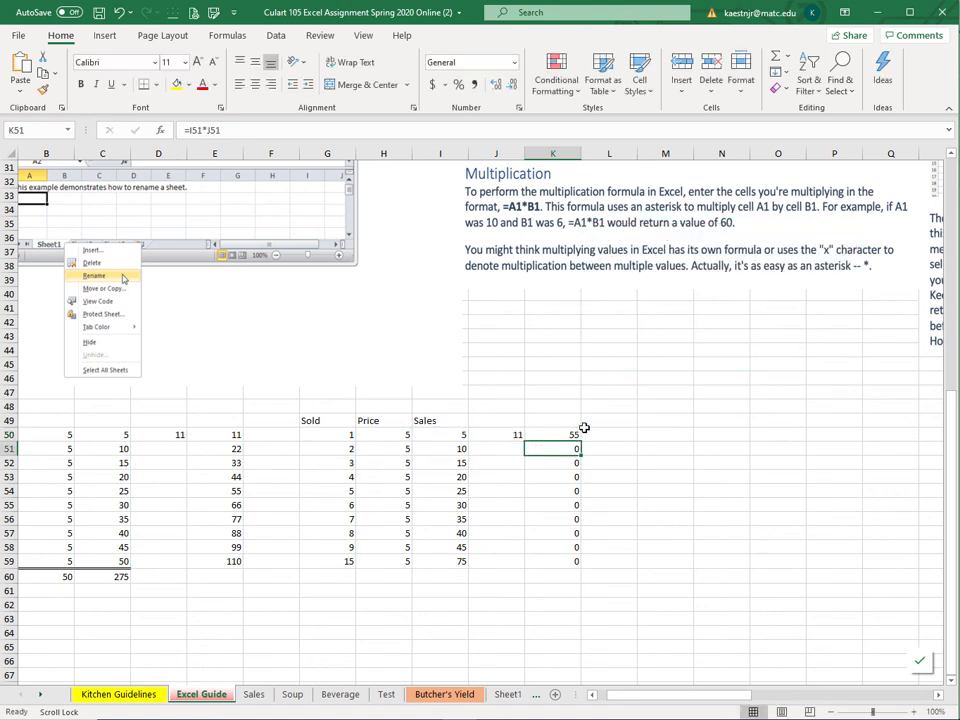
pyautogui.click(563, 434)
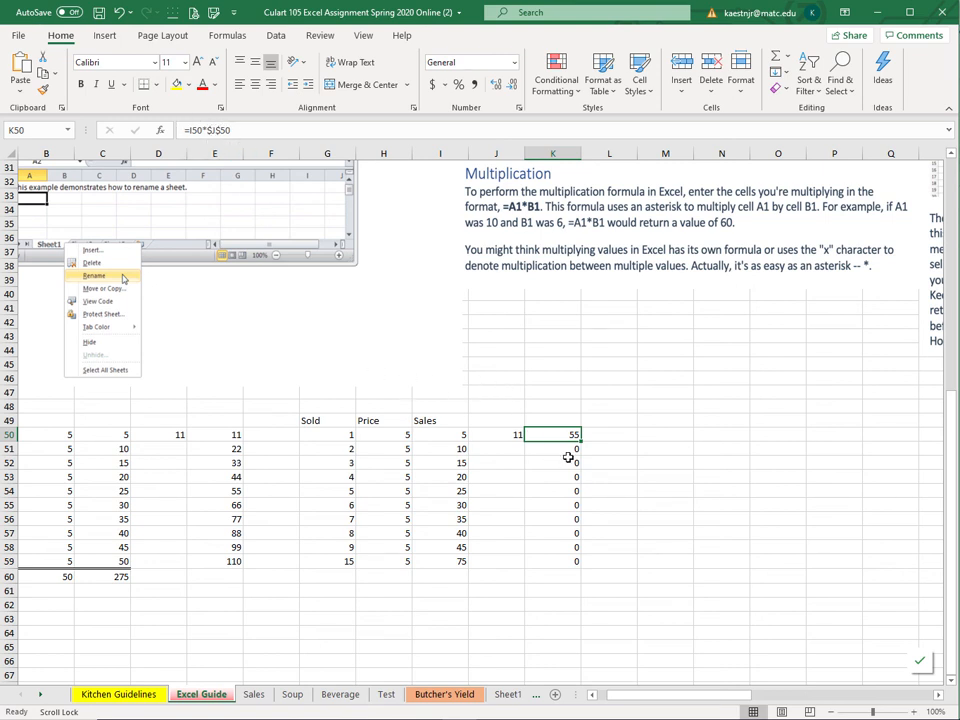
pyautogui.moveTo(580, 440); pyautogui.dragTo(577, 566)
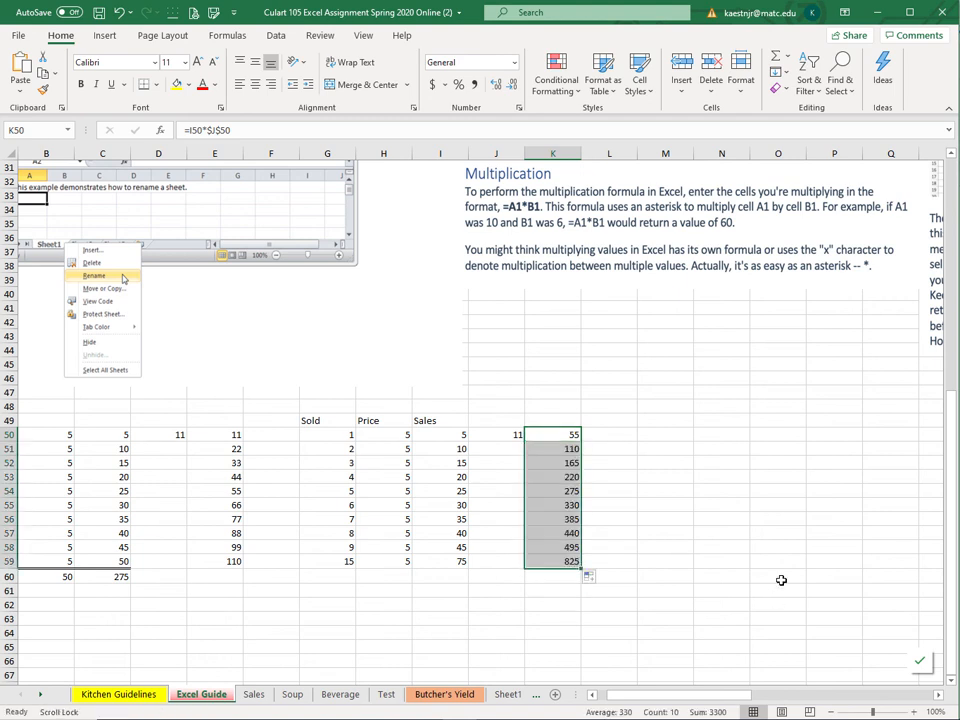